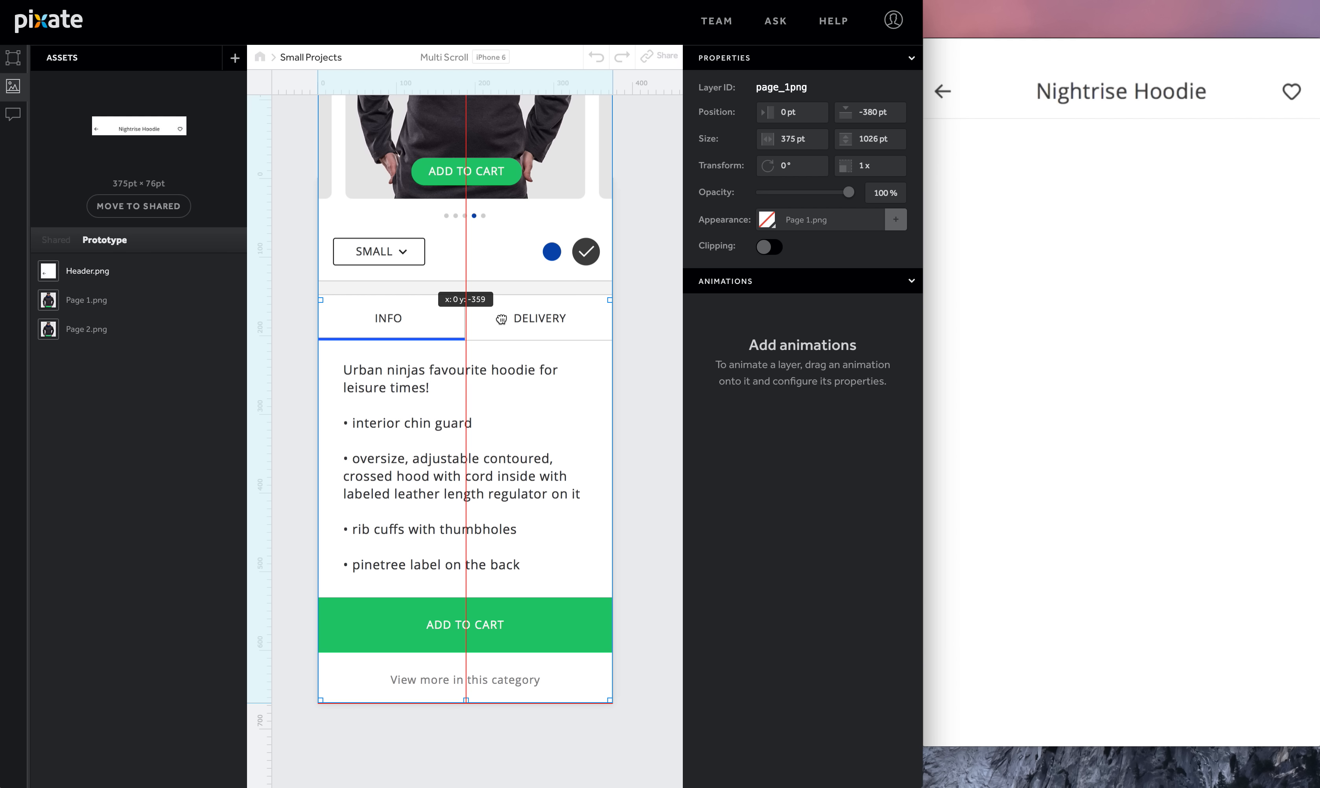
- Reposition the Page 1 and Page 2 images on the canvas so both start directly below the header
{"action": "left_click_drag", "start_coordinate": [508, 217], "coordinate": [517, 309]}
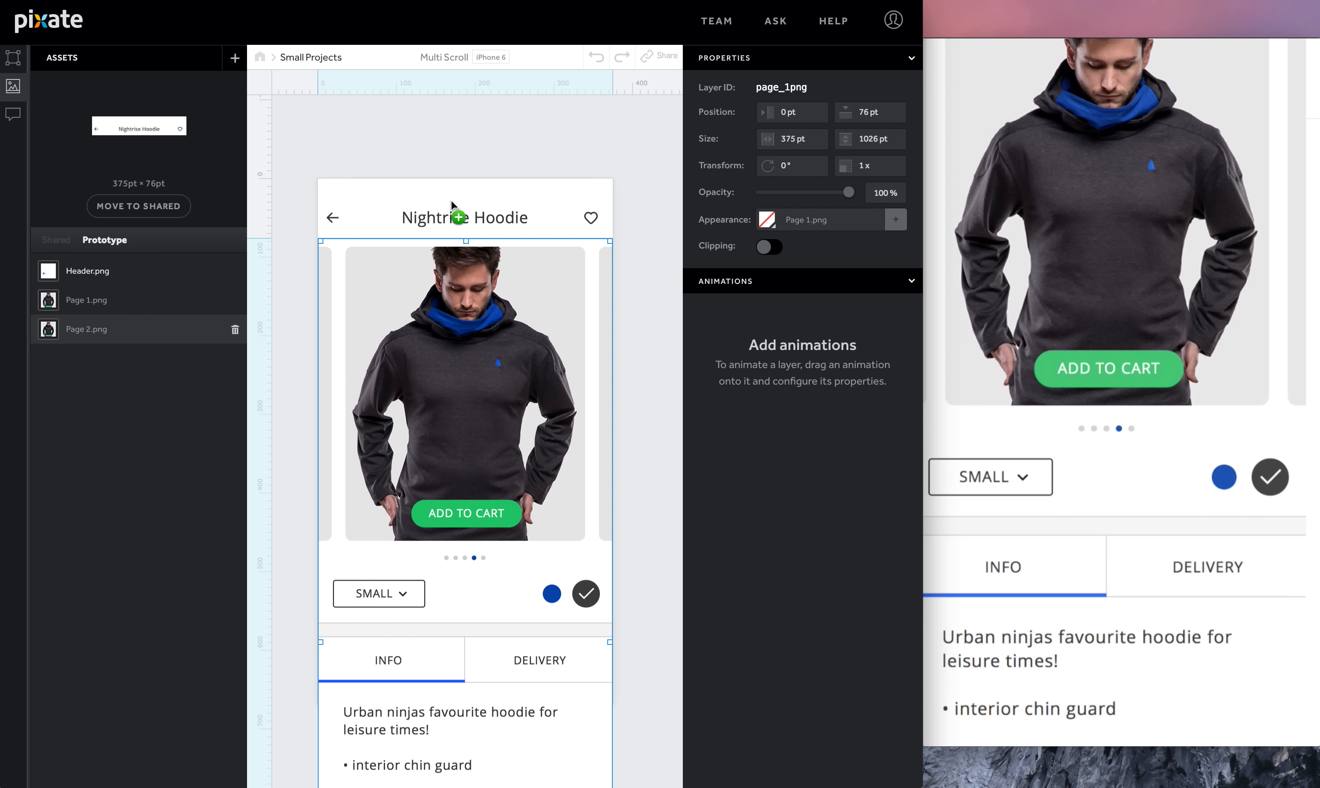
{"action": "left_click_drag", "start_coordinate": [486, 191], "coordinate": [486, 191]}
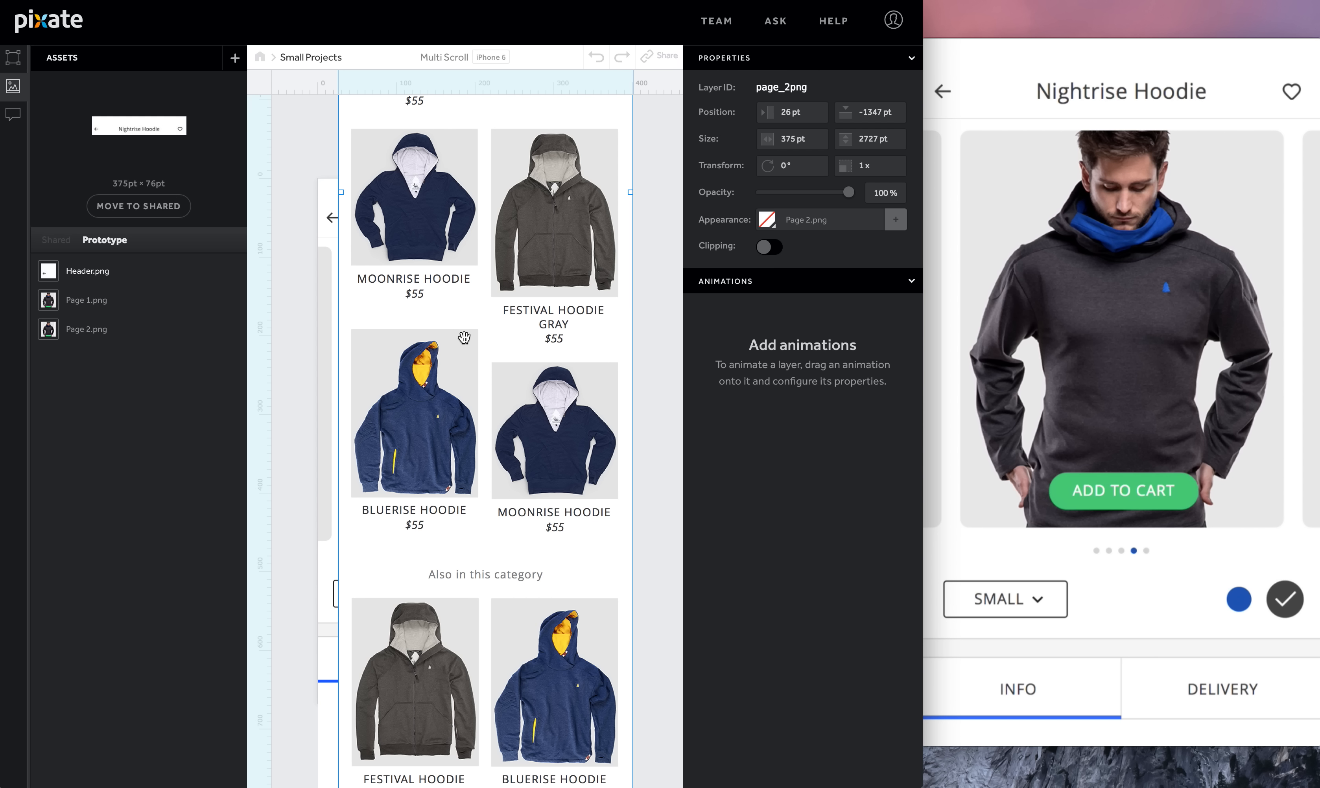
{"action": "left_click_drag", "start_coordinate": [463, 341], "coordinate": [456, 641]}
{"action": "left_click_drag", "start_coordinate": [520, 187], "coordinate": [512, 359]}
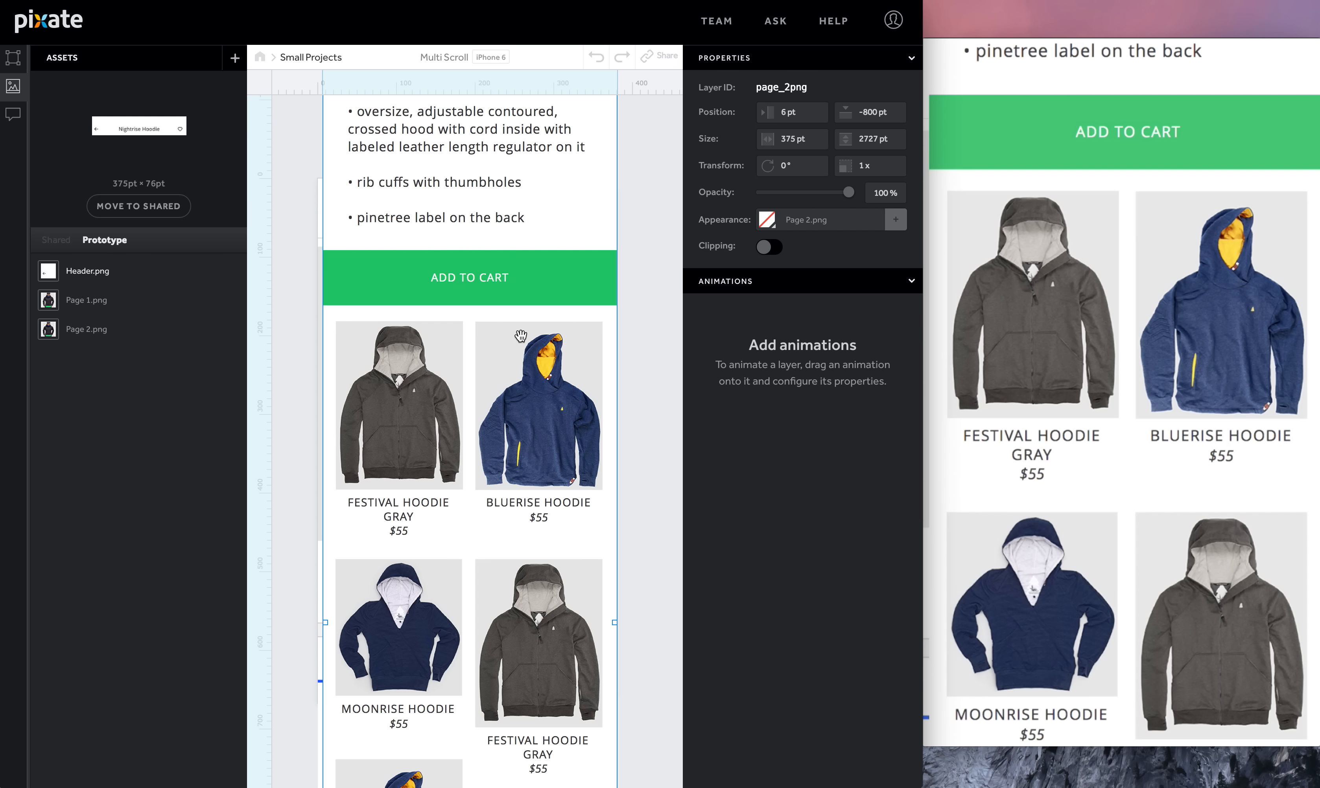
{"action": "left_click_drag", "start_coordinate": [503, 212], "coordinate": [503, 316]}
{"action": "left_click_drag", "start_coordinate": [509, 182], "coordinate": [515, 448]}
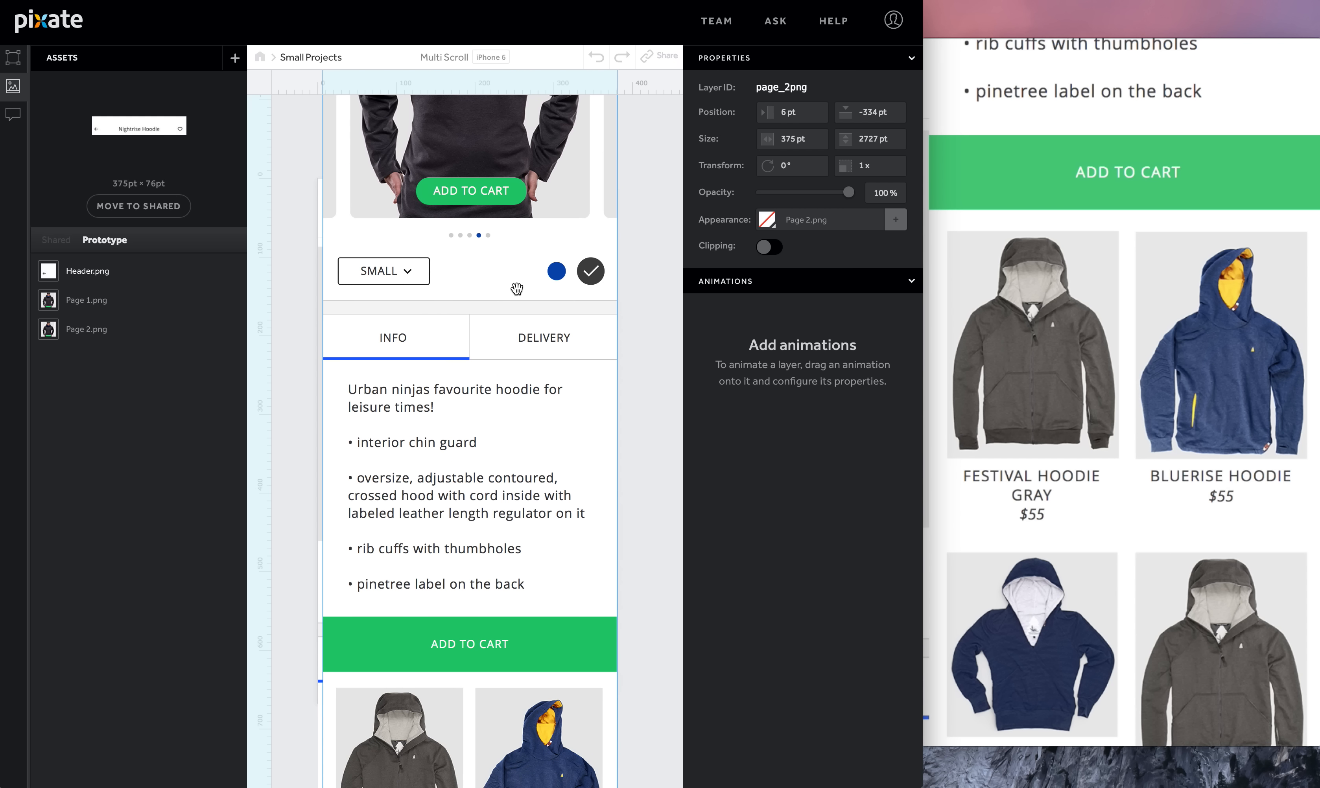
{"action": "mouse_move", "coordinate": [514, 251]}
{"action": "left_mouse_down"}
{"action": "mouse_move", "coordinate": [510, 479]}
{"action": "mouse_move", "coordinate": [509, 337]}
{"action": "mouse_move", "coordinate": [505, 374]}
{"action": "left_mouse_up"}
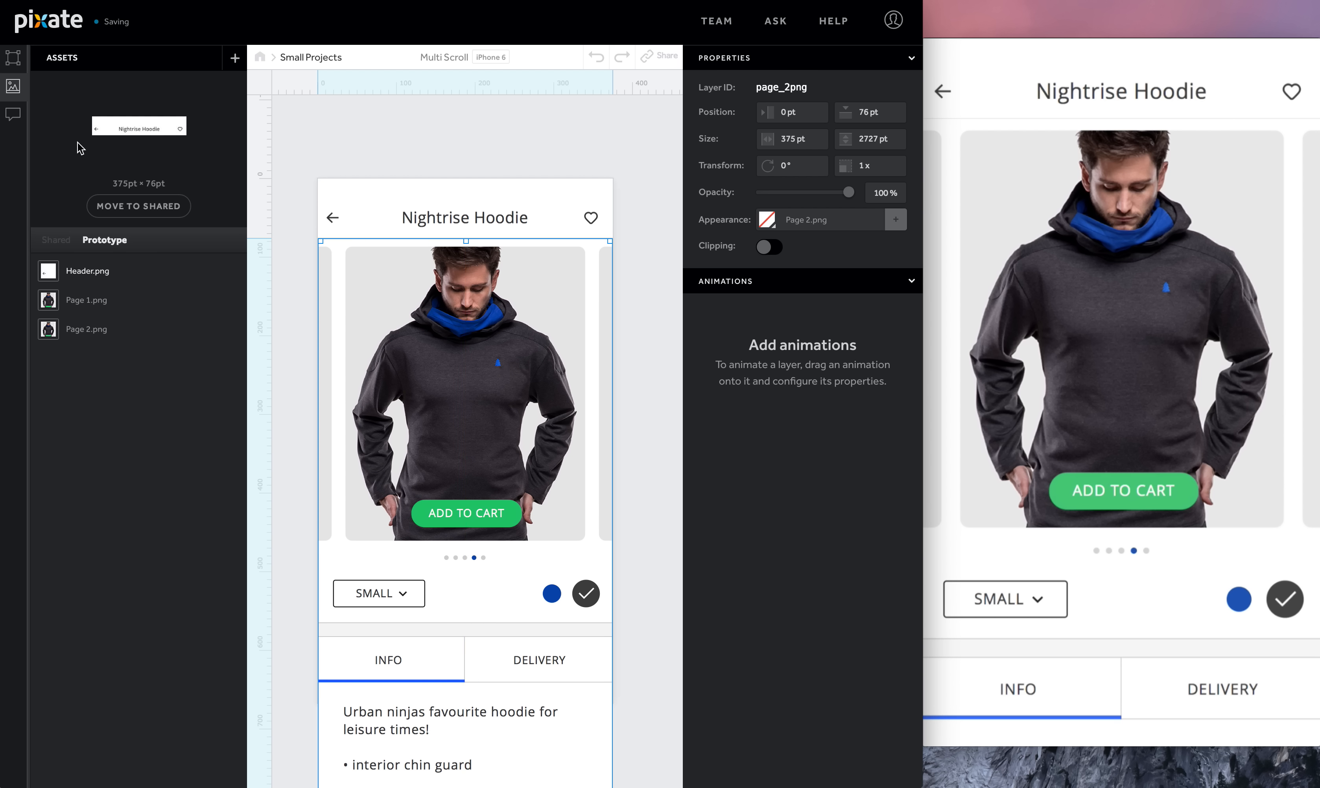
- Nest Page 2.png inside Scroll Page 2 and Page 1.png inside Scroll Page 1 in the layer list
{"action": "left_click", "coordinate": [13, 58]}
{"action": "left_click_drag", "start_coordinate": [90, 83], "coordinate": [89, 177]}
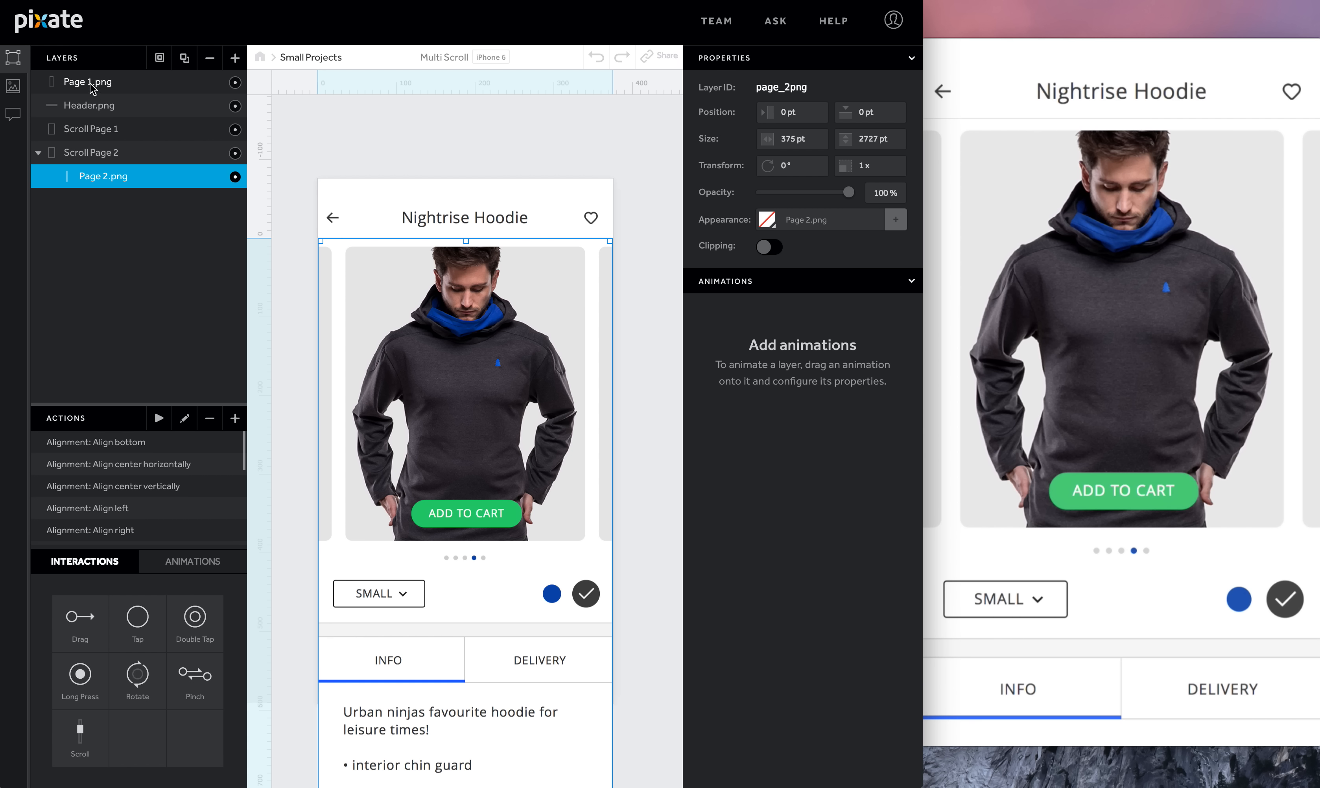
{"action": "left_click_drag", "start_coordinate": [91, 87], "coordinate": [92, 136]}
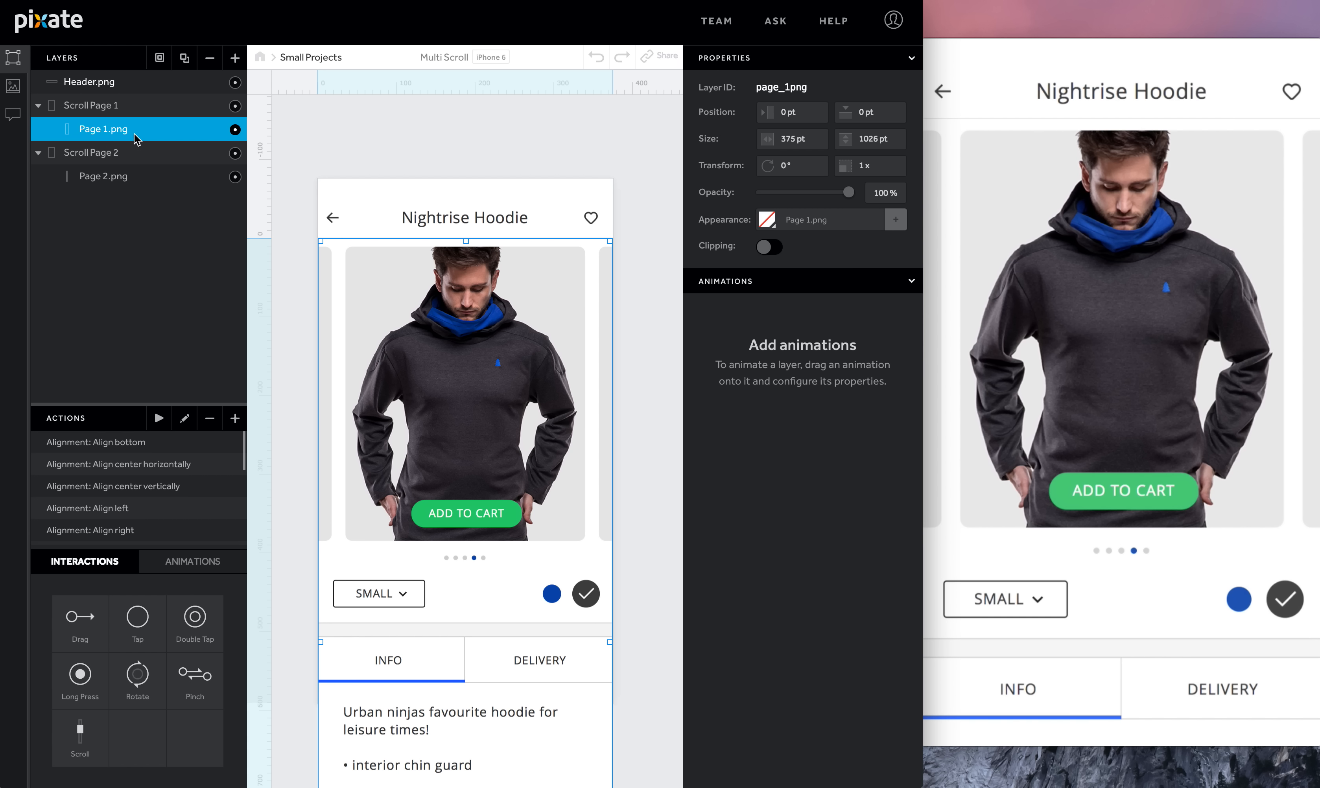
- Add a new layer in Scroll Page 1 and size it over the 'View more in this category' bar, about 375 × 67 pt
{"action": "left_click", "coordinate": [235, 58]}
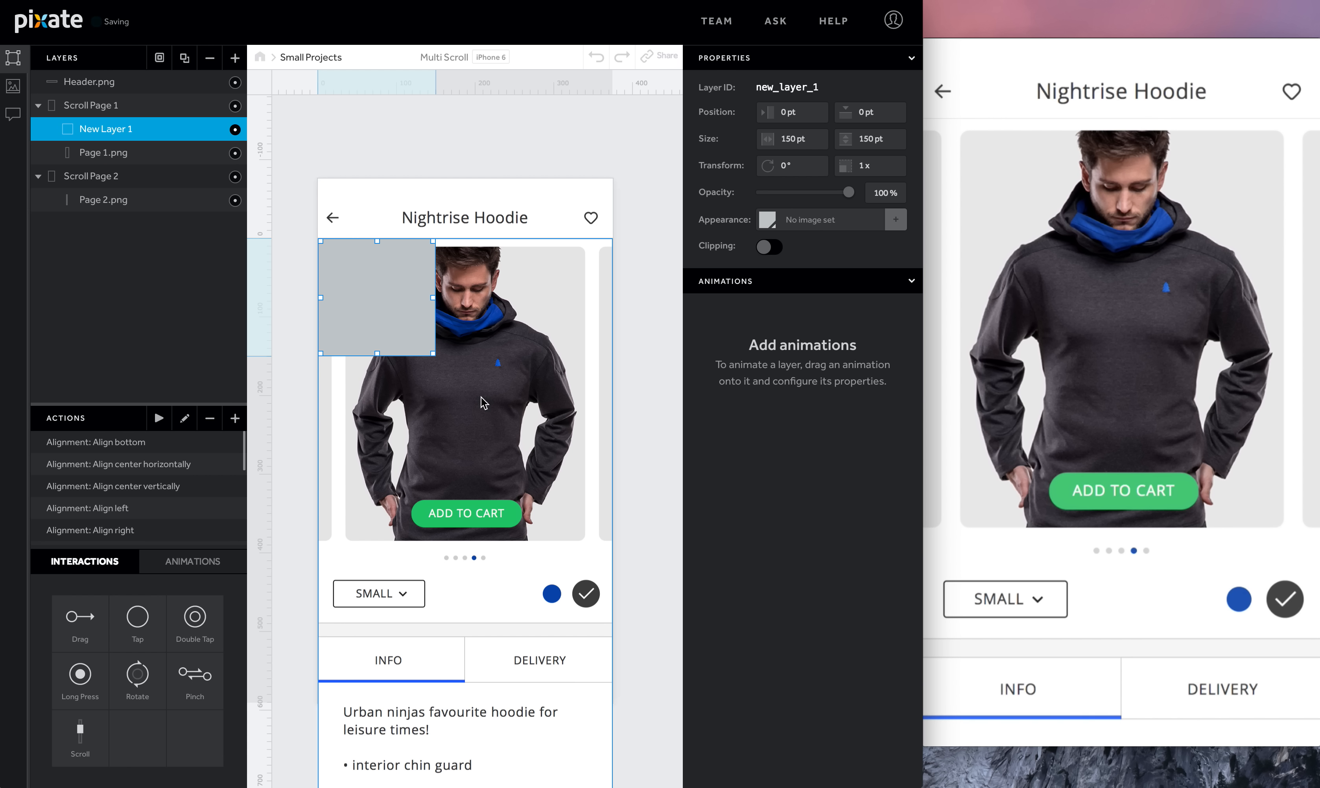
{"action": "scroll", "coordinate": [481, 396], "scroll_direction": "down", "scroll_amount": 3}
{"action": "scroll", "coordinate": [480, 396], "scroll_direction": "down", "scroll_amount": 1}
{"action": "left_click_drag", "start_coordinate": [397, 173], "coordinate": [420, 586]}
{"action": "scroll", "coordinate": [420, 587], "scroll_direction": "down", "scroll_amount": 4}
{"action": "scroll", "coordinate": [420, 587], "scroll_direction": "down", "scroll_amount": 2}
{"action": "left_click_drag", "start_coordinate": [393, 266], "coordinate": [373, 552]}
{"action": "left_click_drag", "start_coordinate": [433, 476], "coordinate": [610, 542]}
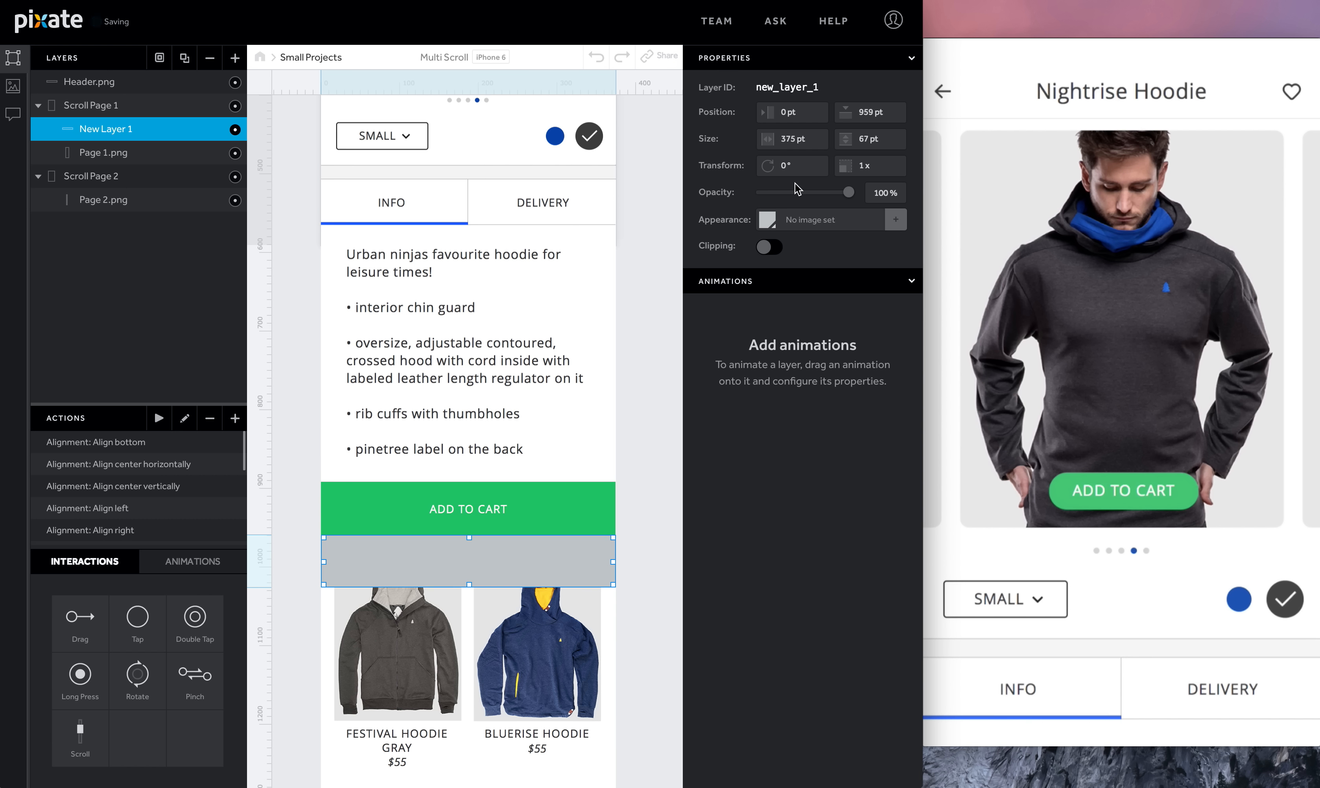
- Make the new layer's fill transparent and rename it More button
{"action": "left_click", "coordinate": [768, 215]}
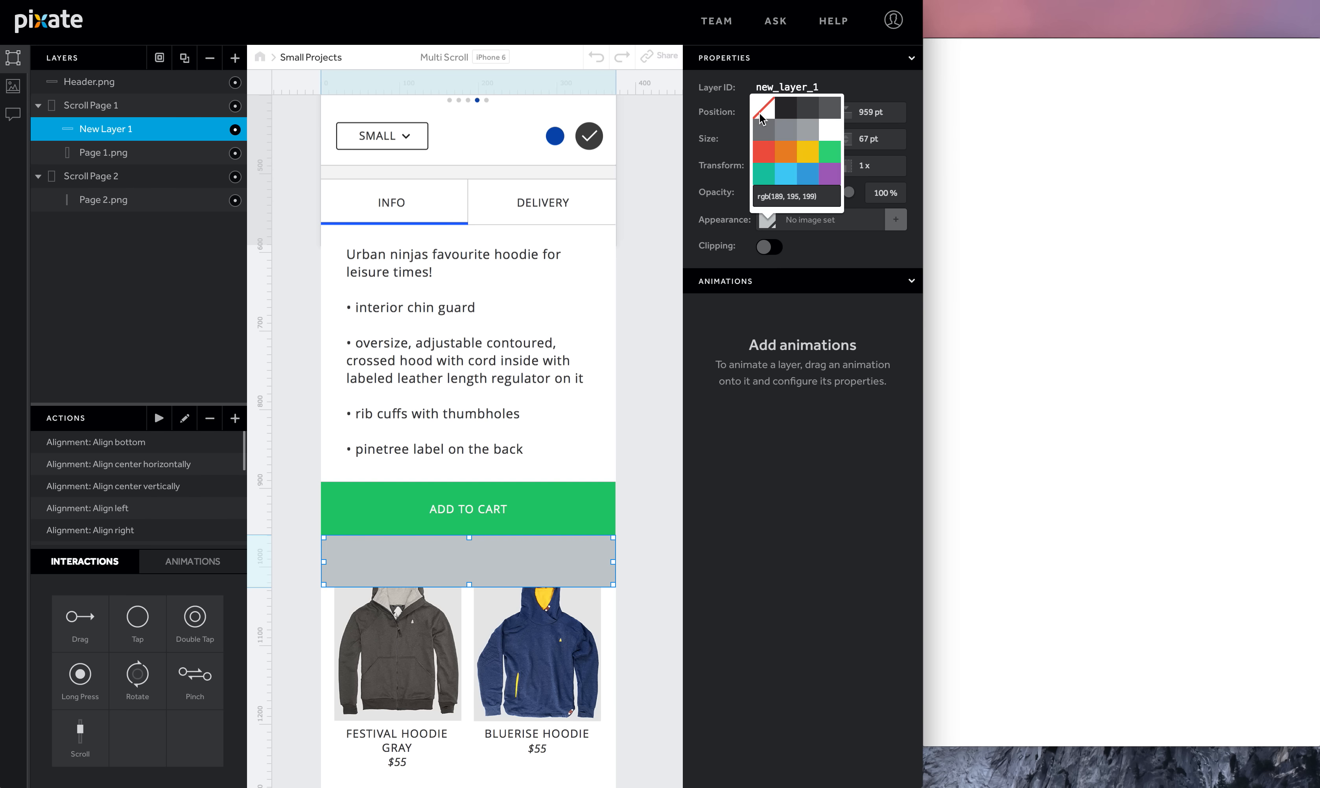
{"action": "left_click", "coordinate": [760, 111]}
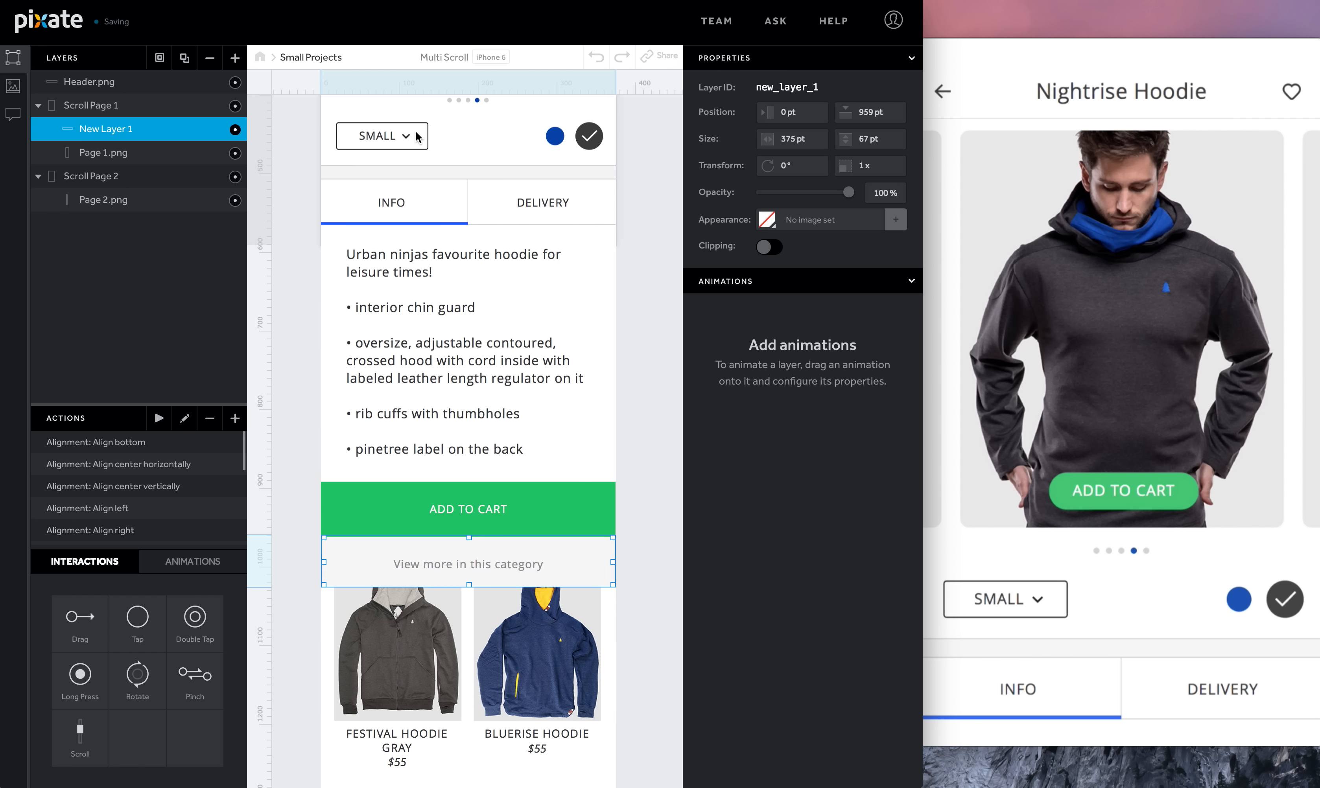
{"action": "double_click", "coordinate": [96, 129]}
{"action": "type", "text": "More"}
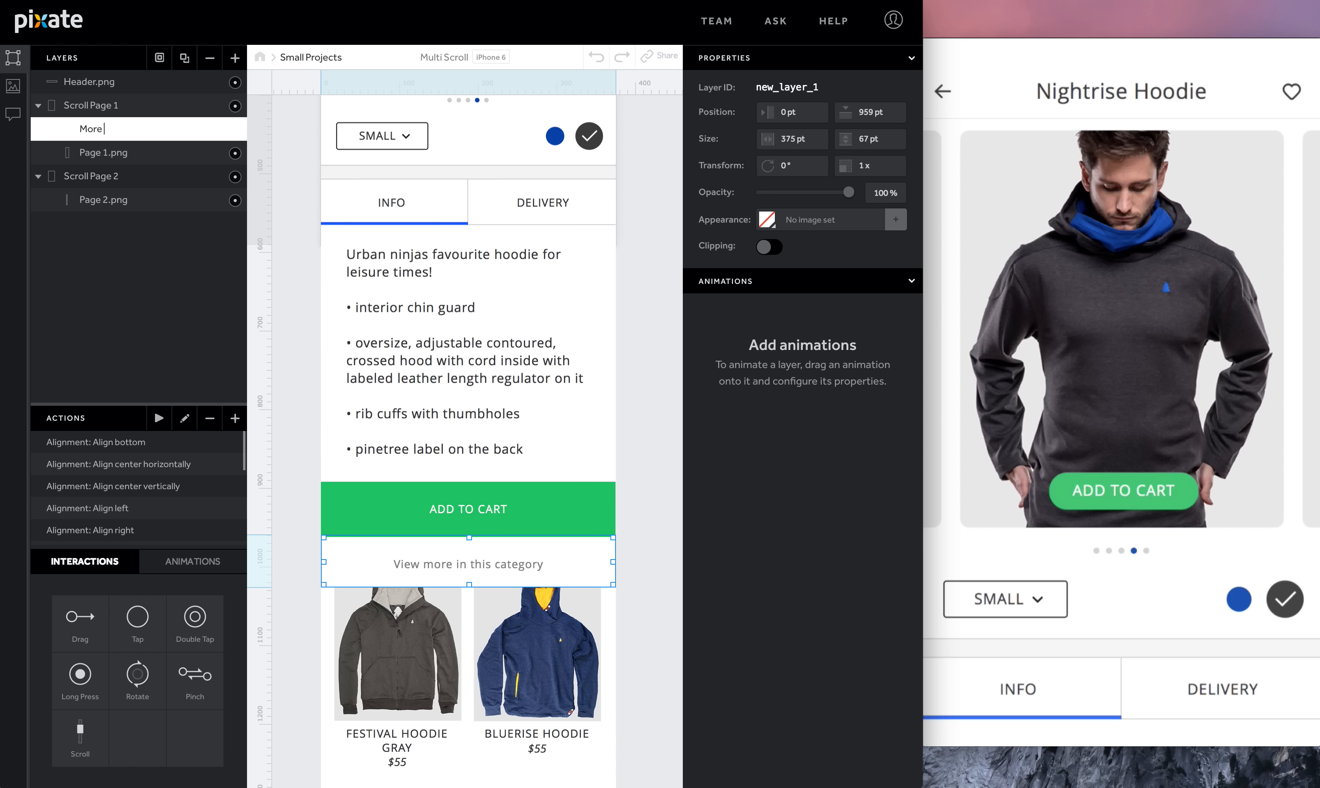
{"action": "type", "text": " button"}
{"action": "key", "text": "Return"}
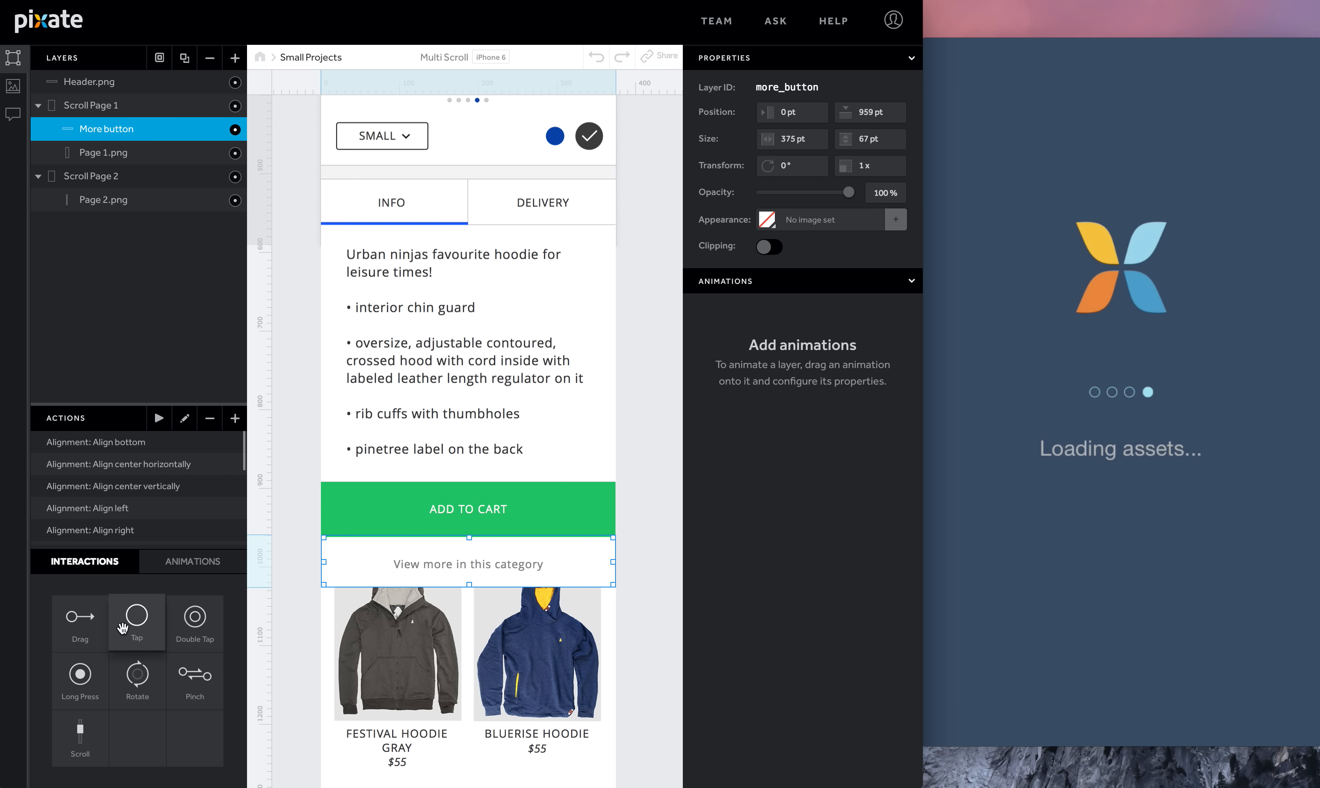
- Add a Tap interaction to the More button layer
{"action": "left_click_drag", "start_coordinate": [135, 620], "coordinate": [119, 129]}
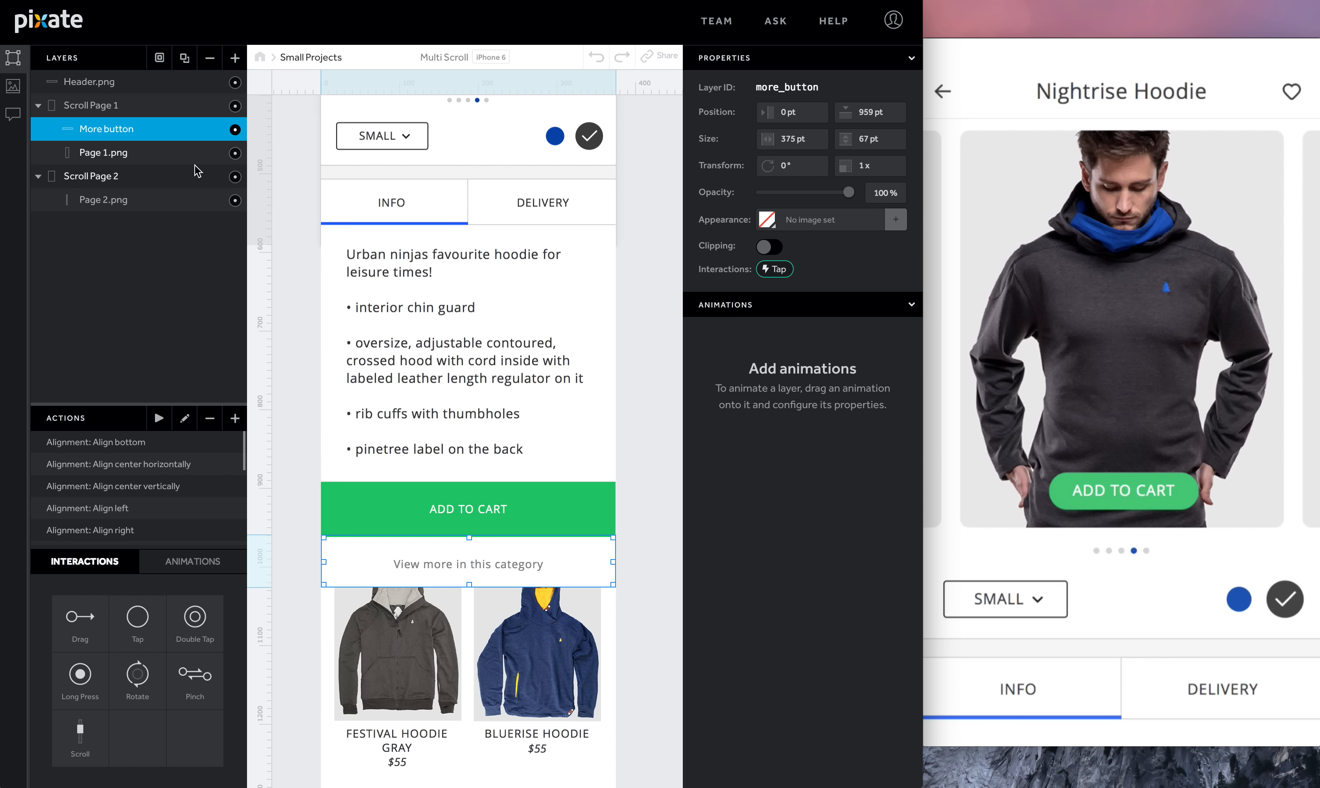
{"action": "scroll", "coordinate": [471, 338], "scroll_direction": "up", "scroll_amount": 5}
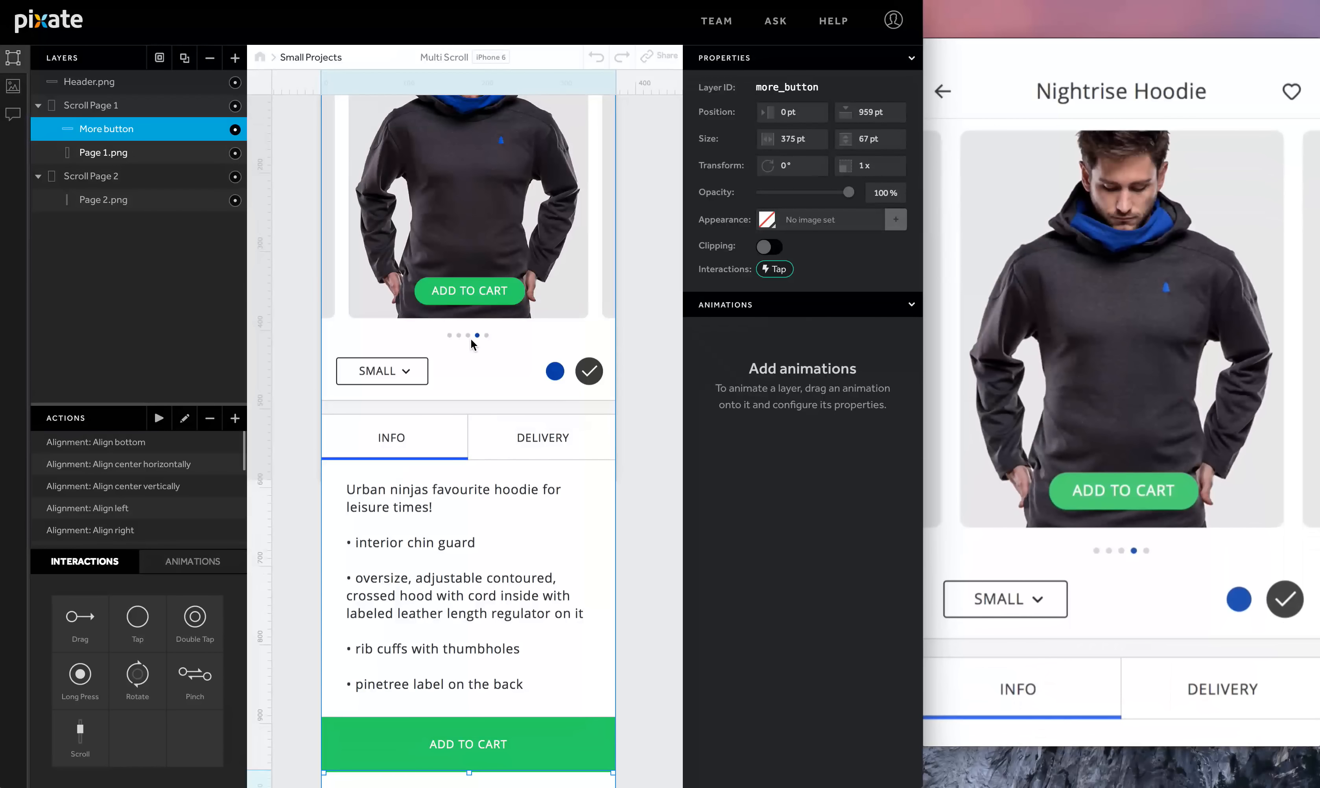
{"action": "scroll", "coordinate": [314, 164], "scroll_direction": "up", "scroll_amount": 8}
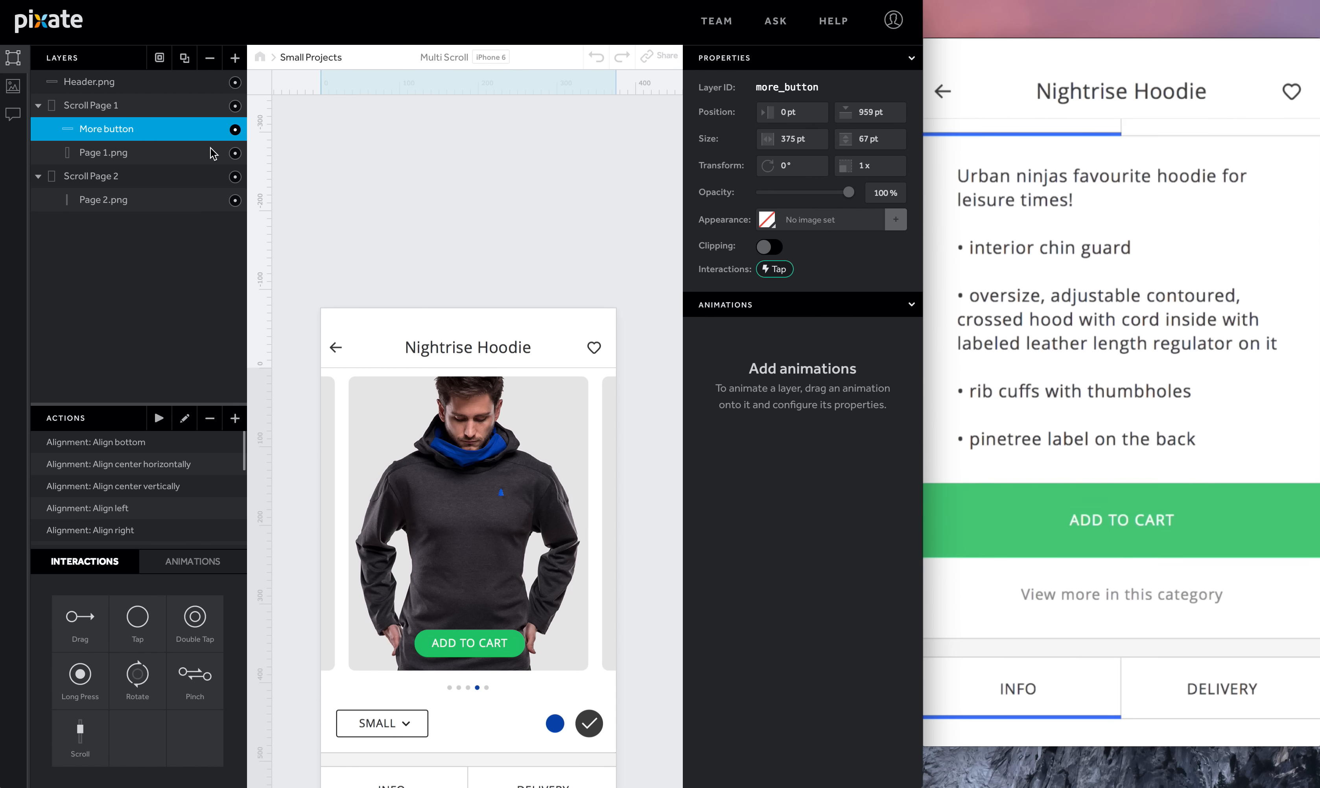
- Add a Fade animation to Page 2.png based on More button Tap, fading to 100% with a 0 s duration
{"action": "left_click", "coordinate": [145, 199]}
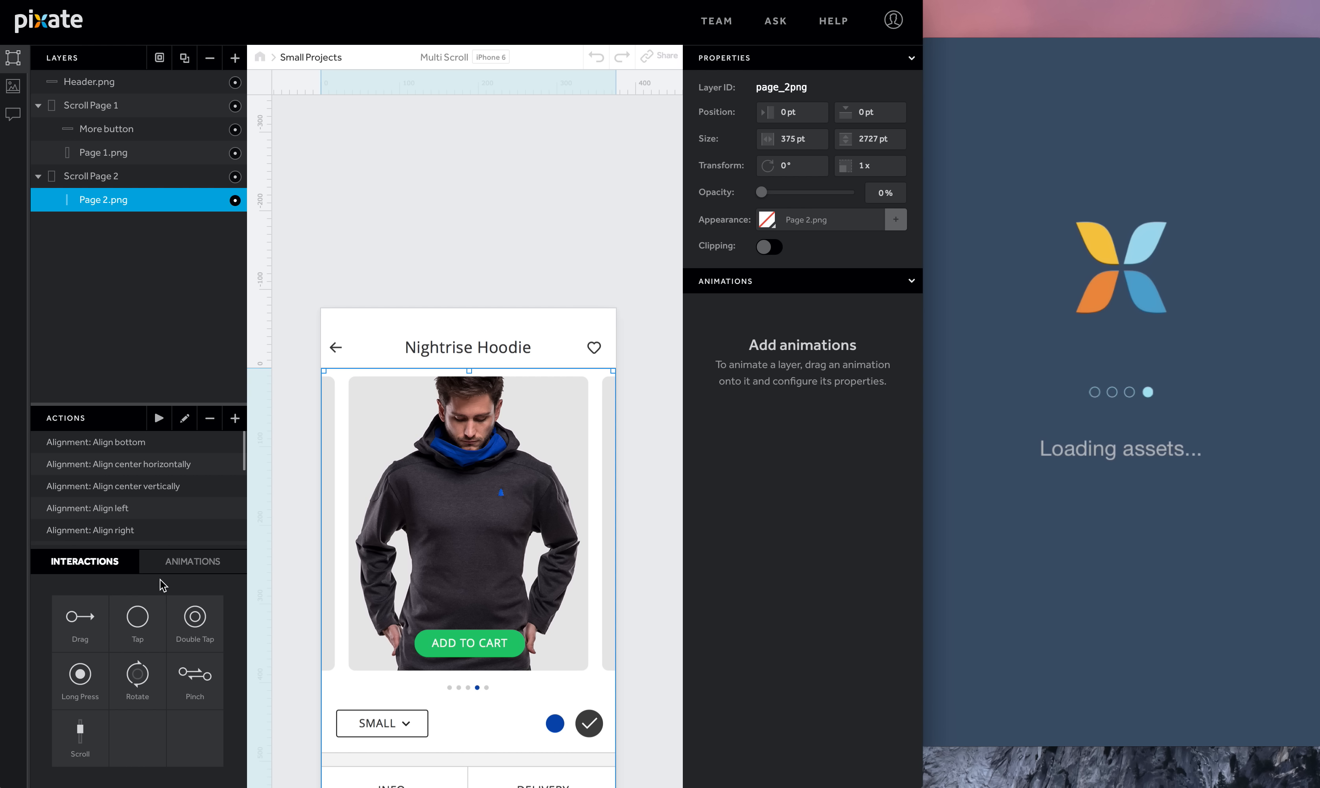
{"action": "left_click", "coordinate": [192, 562]}
{"action": "left_click_drag", "start_coordinate": [80, 673], "coordinate": [129, 199]}
{"action": "left_click", "coordinate": [815, 347]}
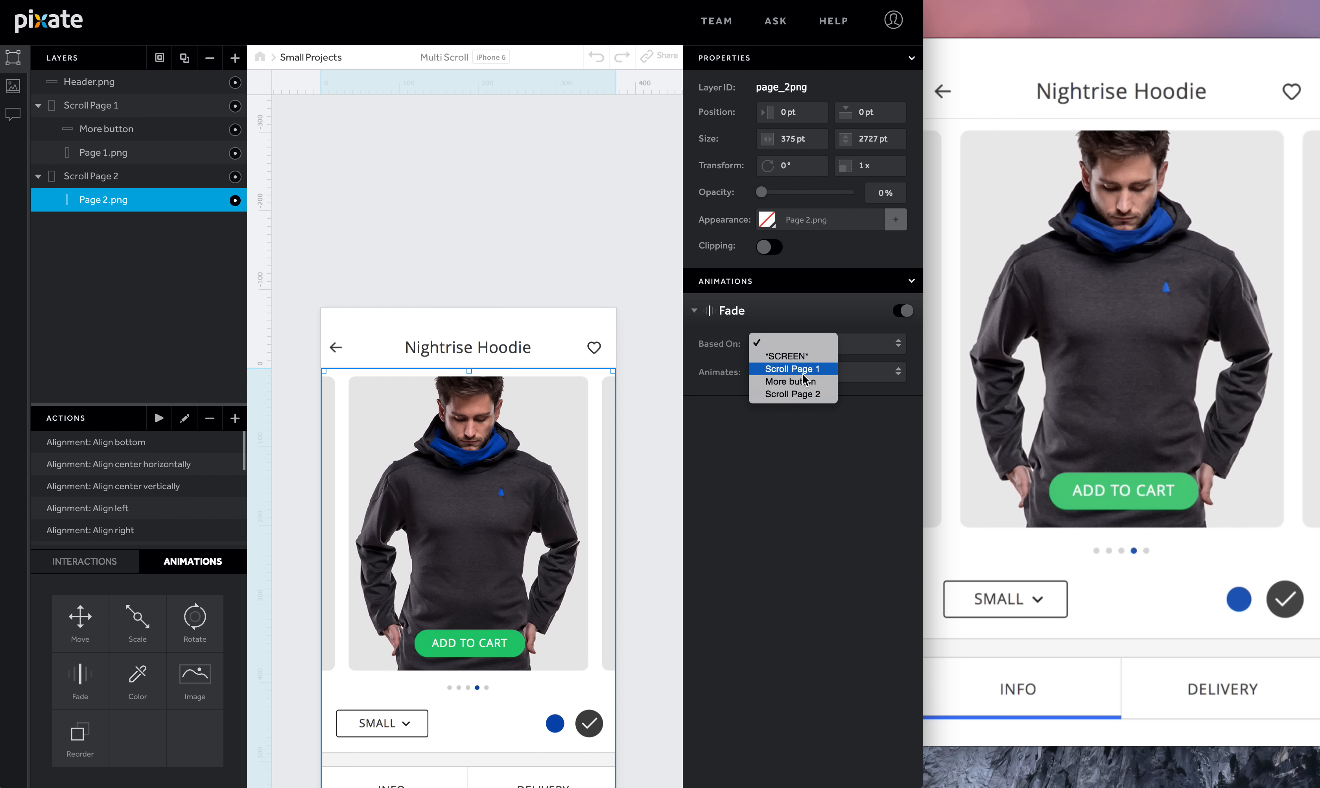
{"action": "left_click", "coordinate": [834, 372]}
{"action": "left_click", "coordinate": [877, 345]}
{"action": "left_click", "coordinate": [872, 361]}
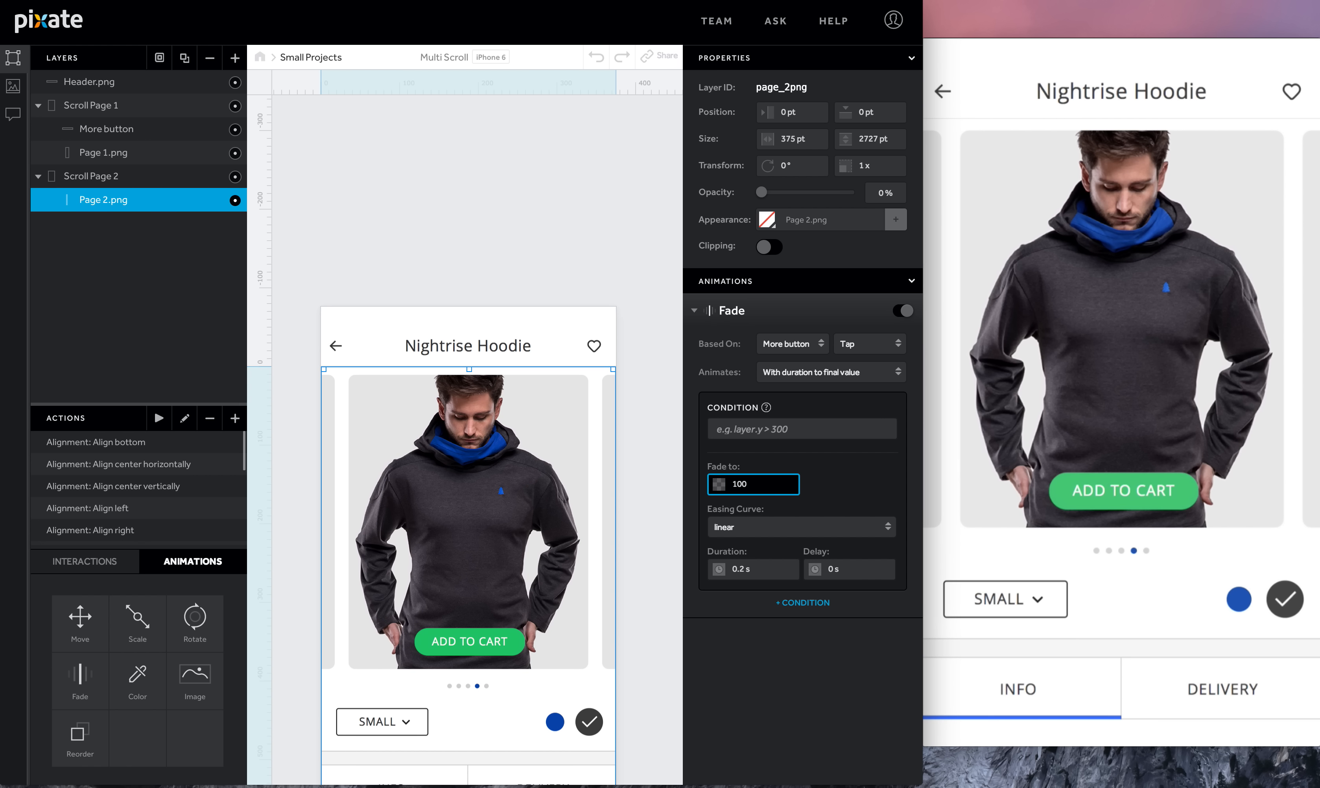
{"action": "left_click", "coordinate": [773, 562]}
{"action": "type", "text": "0"}
{"action": "key", "text": "Return"}
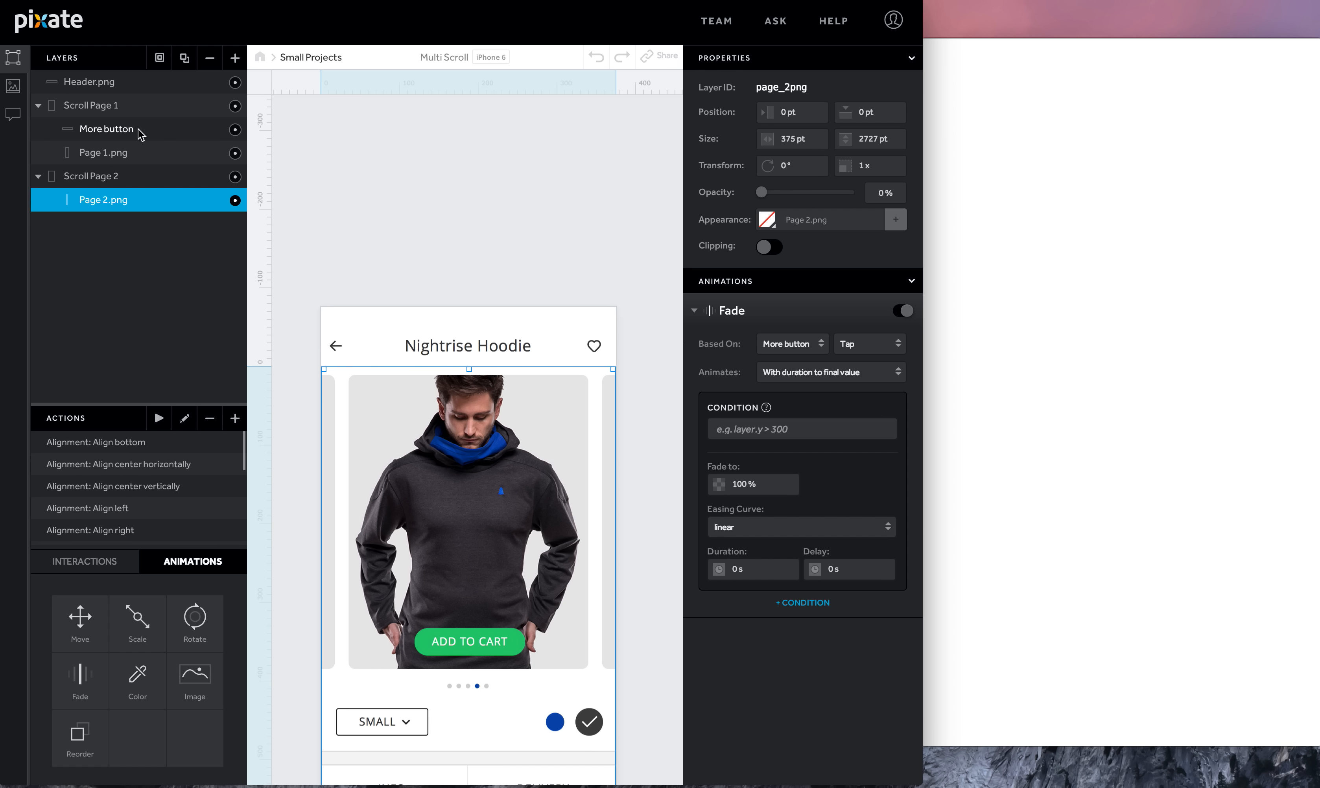
- Add a Fade animation to Page 1.png based on More button Tap, fading to 0 with a 0 s duration
{"action": "left_click", "coordinate": [140, 153]}
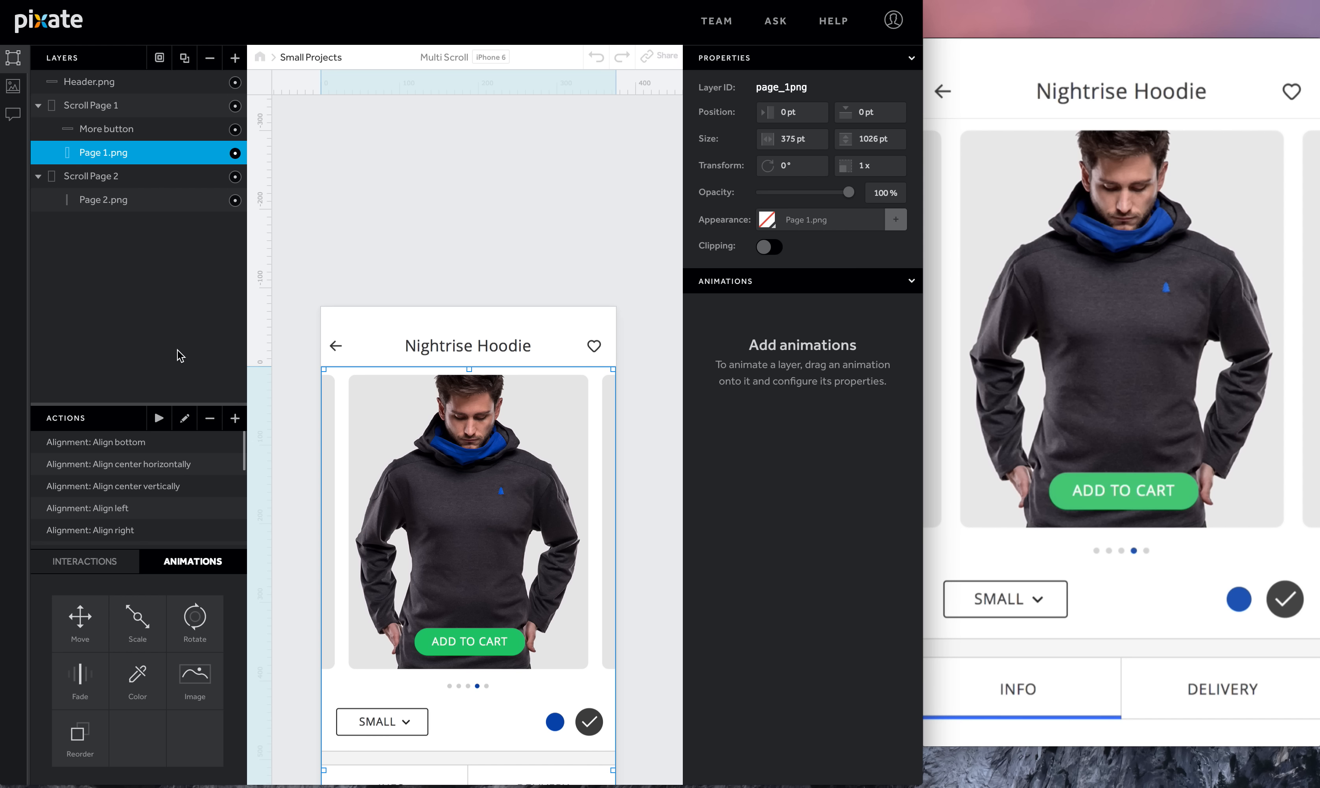
{"action": "left_click_drag", "start_coordinate": [91, 697], "coordinate": [107, 153]}
{"action": "left_click", "coordinate": [794, 348]}
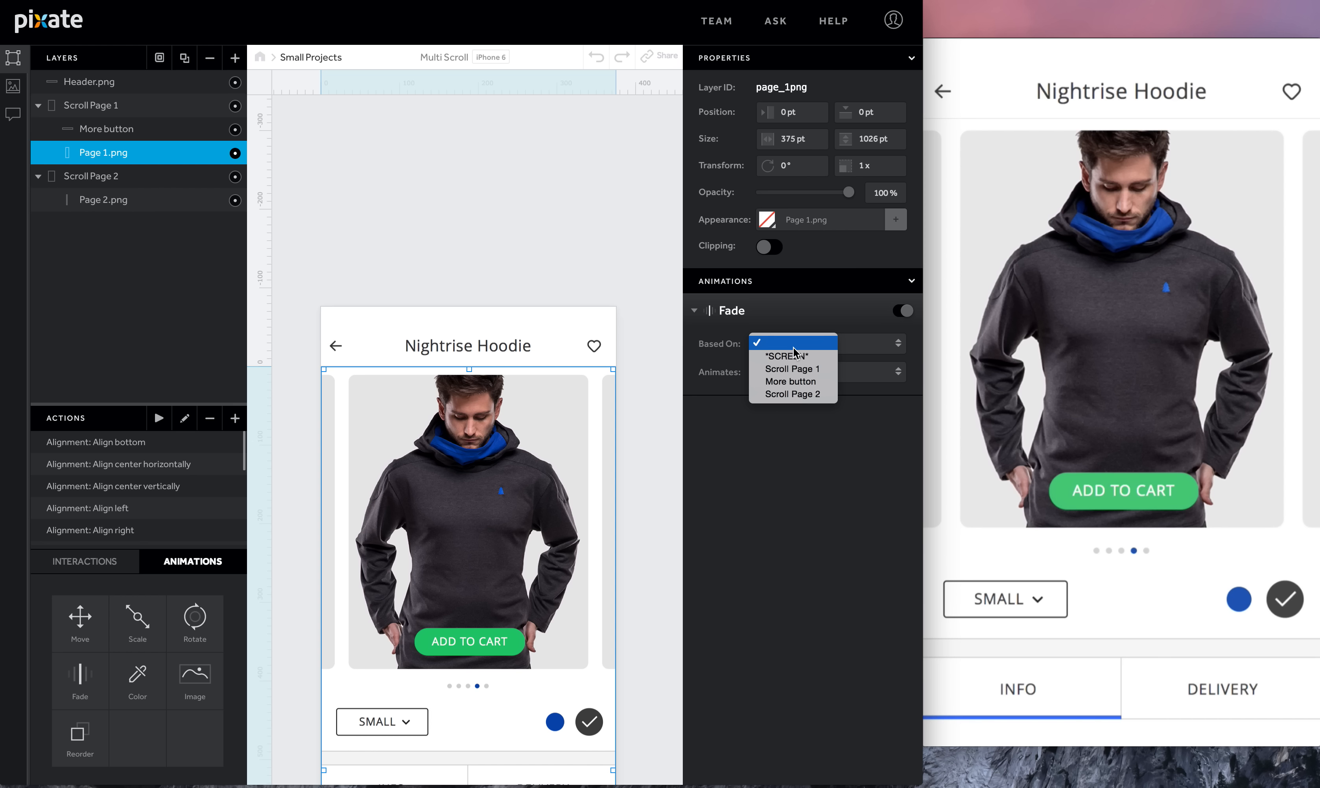
{"action": "left_click", "coordinate": [796, 381]}
{"action": "left_click", "coordinate": [865, 349]}
{"action": "left_click", "coordinate": [849, 356]}
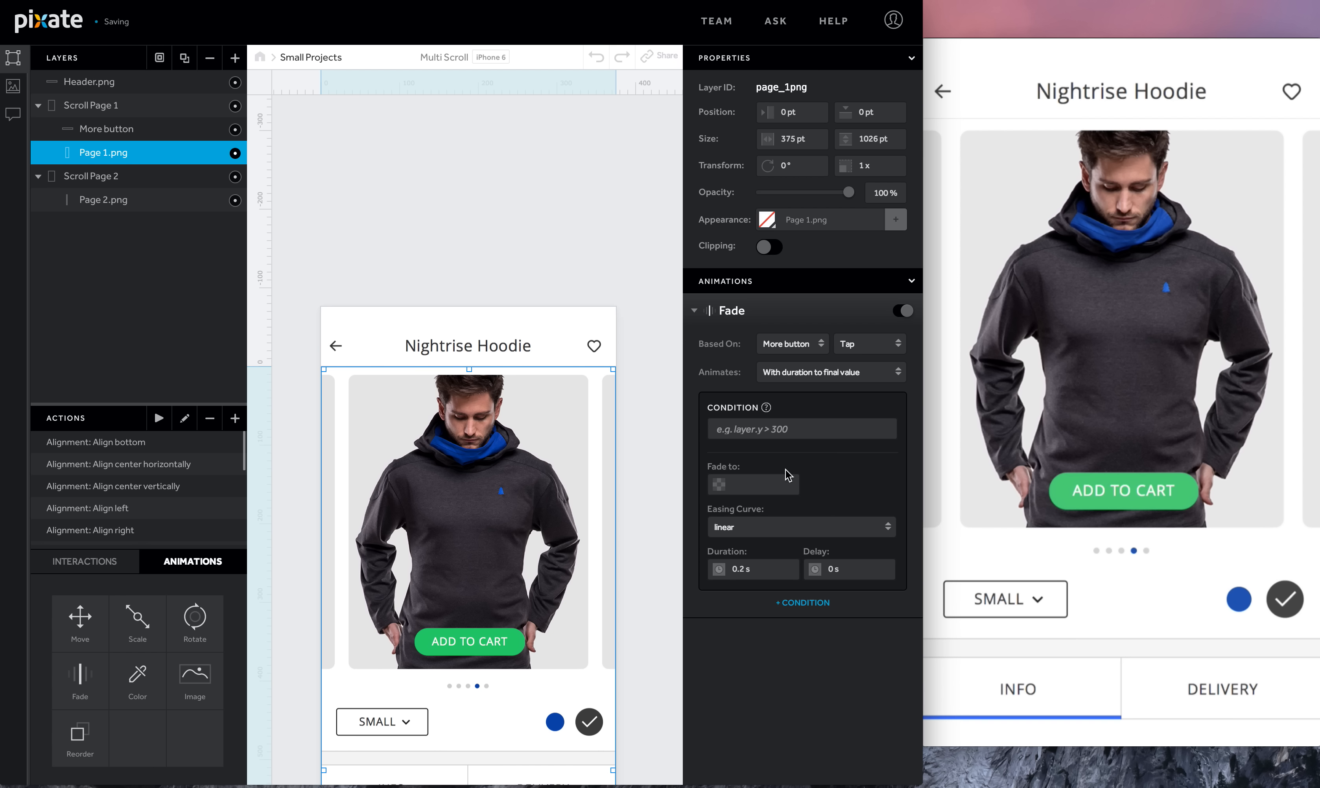
{"action": "left_click", "coordinate": [773, 490]}
{"action": "type", "text": "0"}
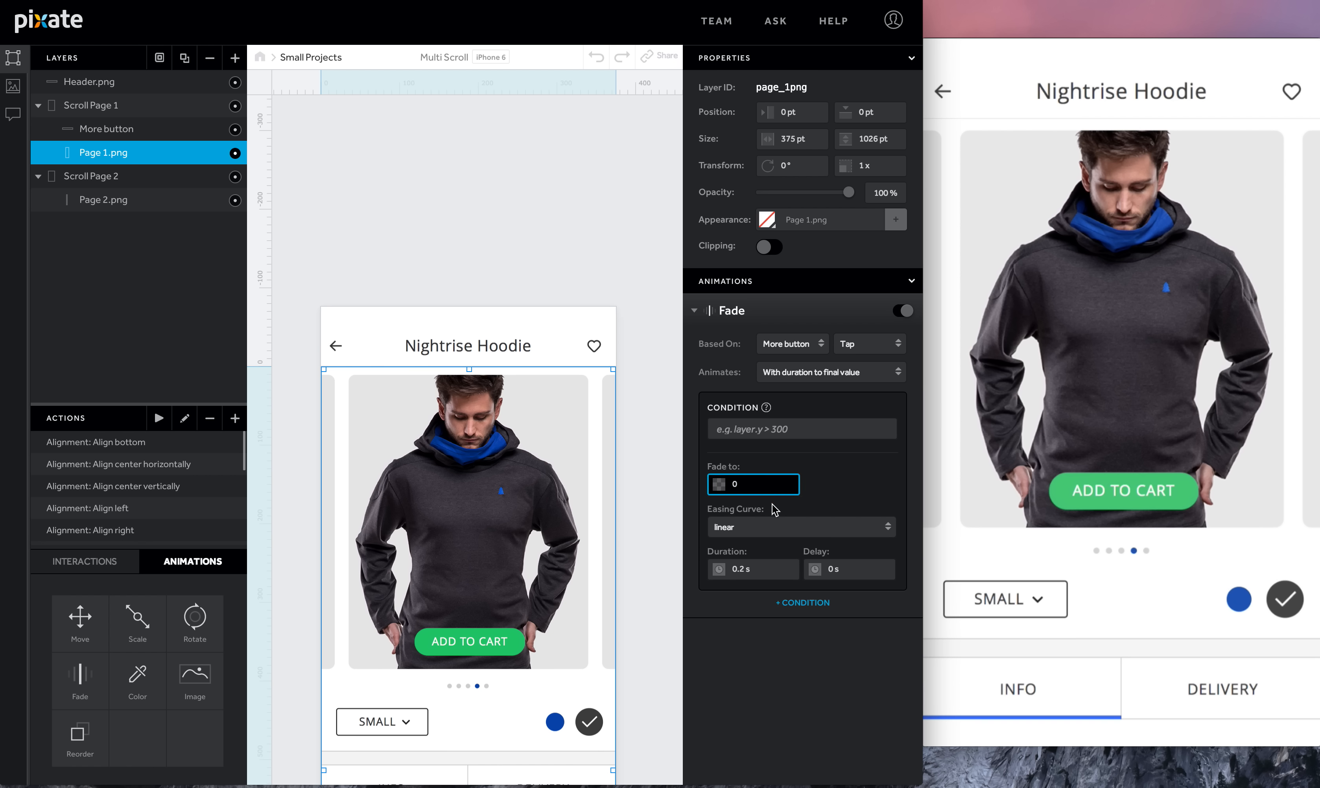
{"action": "left_click", "coordinate": [776, 576]}
{"action": "type", "text": "0"}
{"action": "key", "text": "Return"}
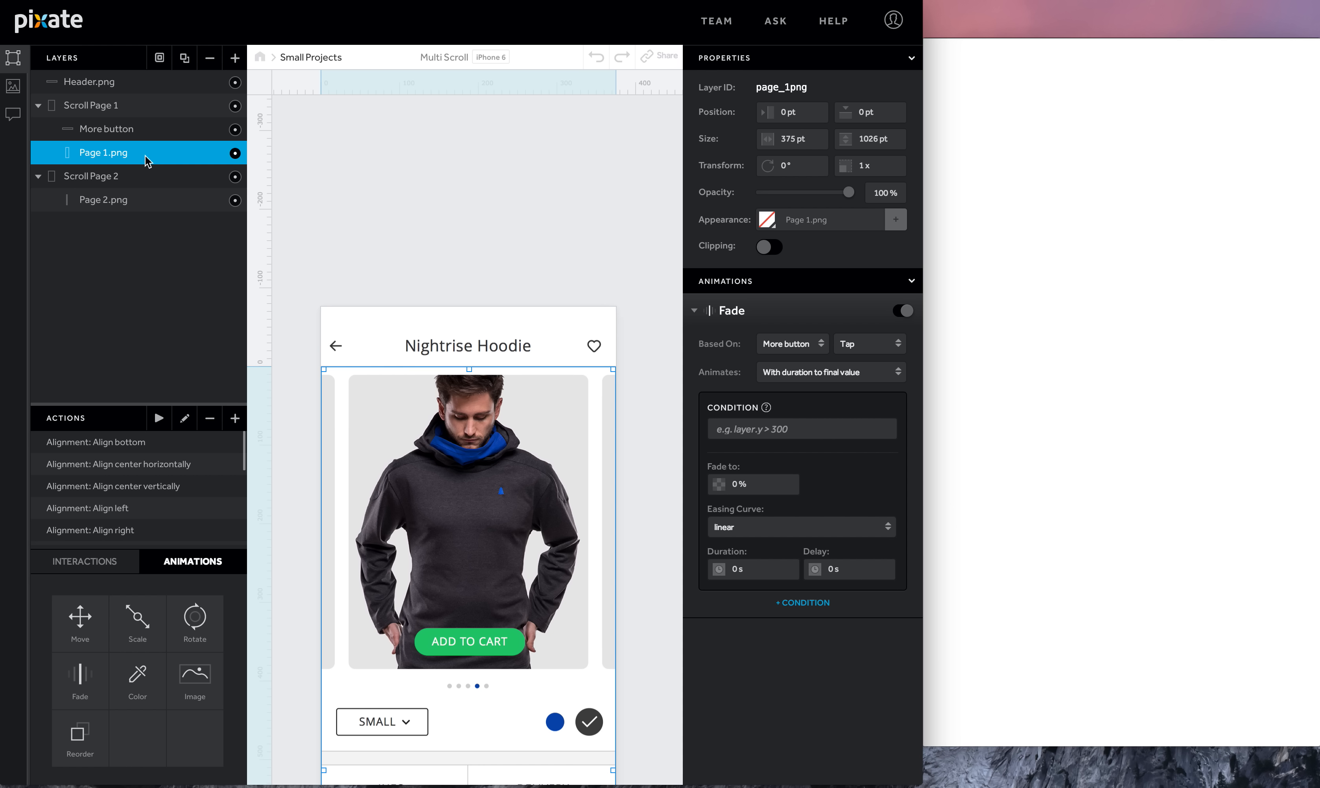
- Add a Move animation to Page 2.png based on Scroll Page 1 Scroll Position, continuously with rate, moving Top at rate -1
{"action": "left_click", "coordinate": [104, 115]}
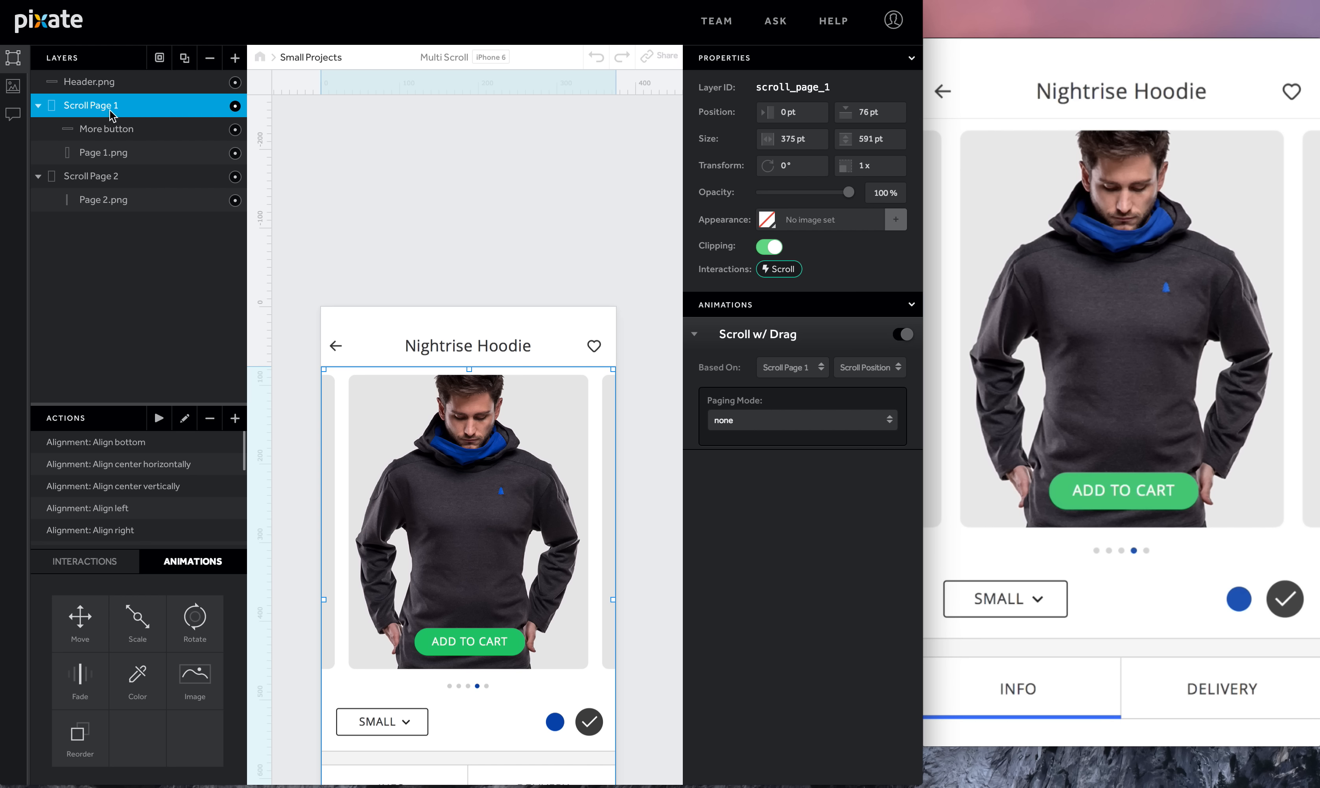
{"action": "left_click", "coordinate": [115, 207]}
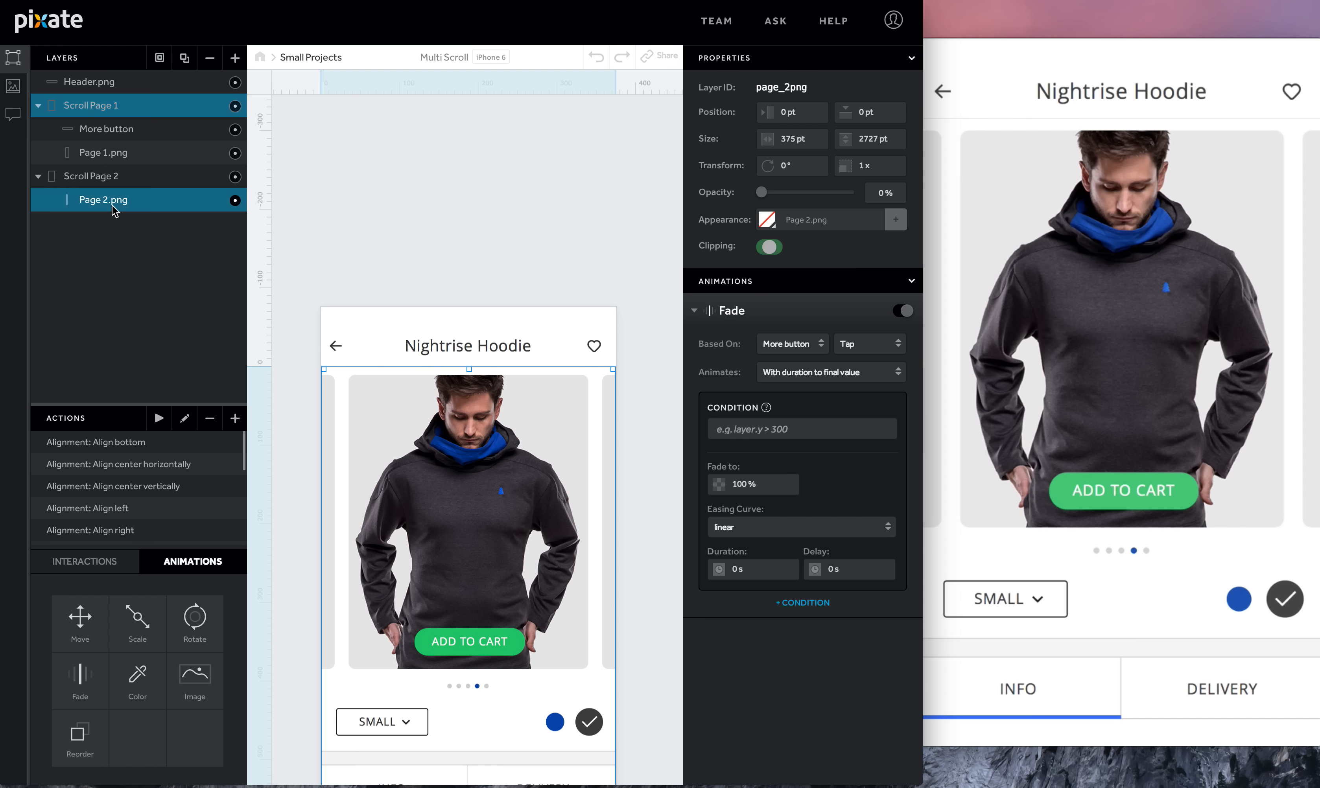
{"action": "left_click", "coordinate": [694, 311]}
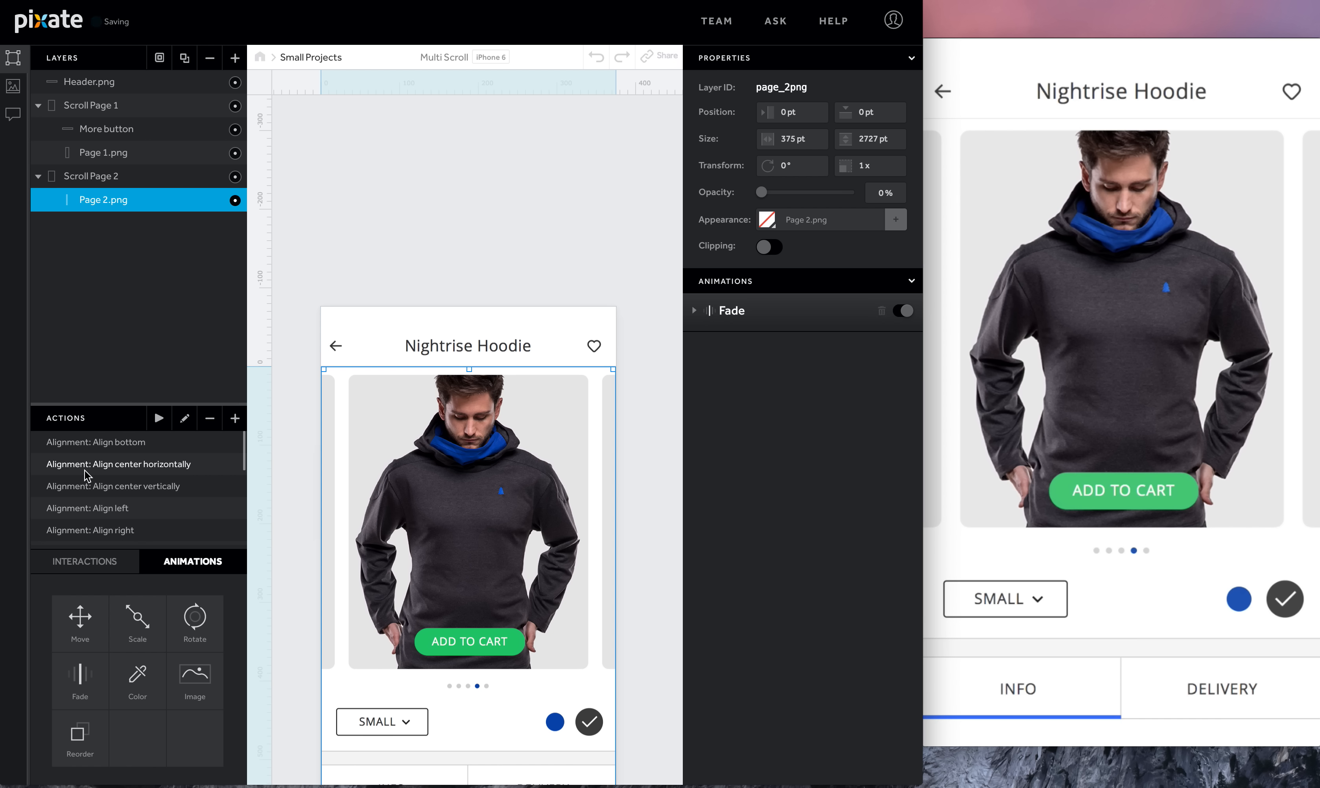
{"action": "left_click_drag", "start_coordinate": [80, 621], "coordinate": [111, 199]}
{"action": "left_click", "coordinate": [790, 383]}
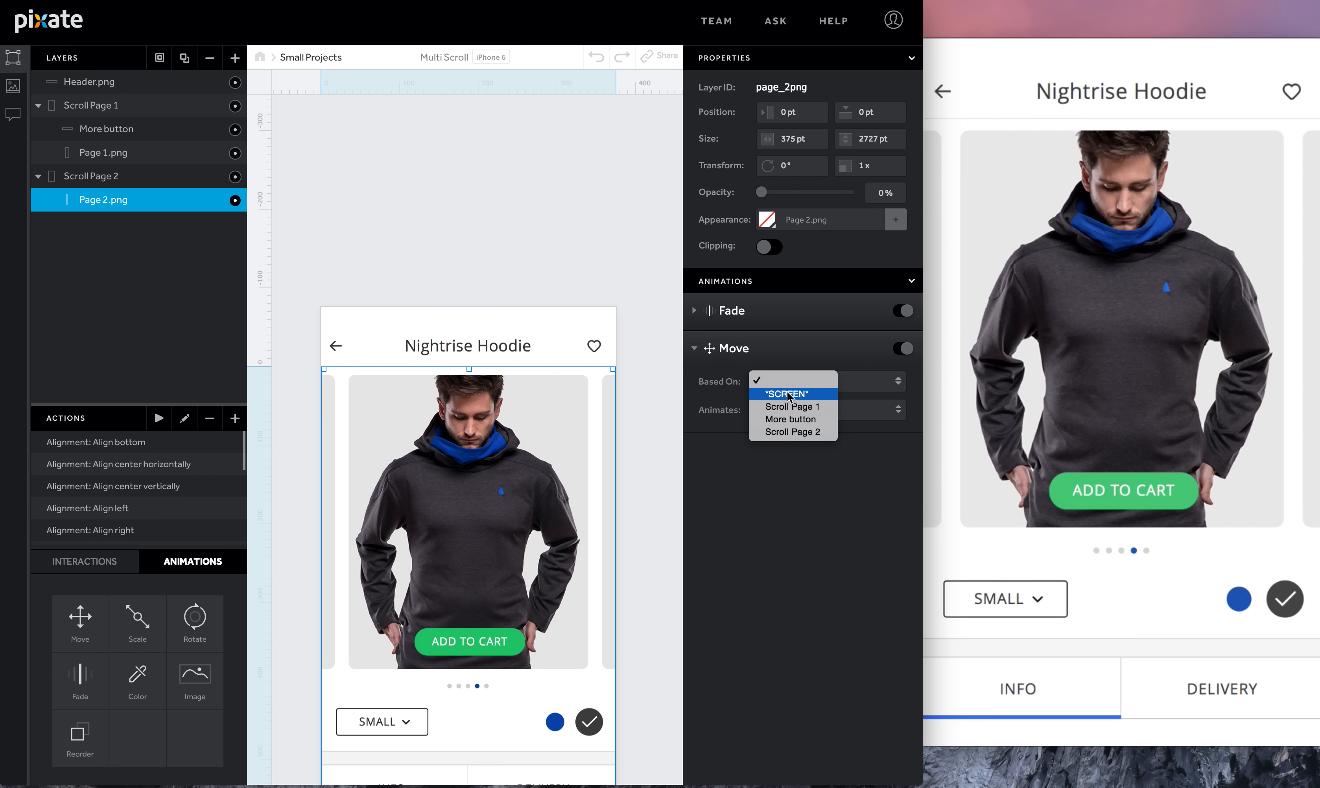
{"action": "left_click", "coordinate": [820, 406]}
{"action": "left_click", "coordinate": [854, 383]}
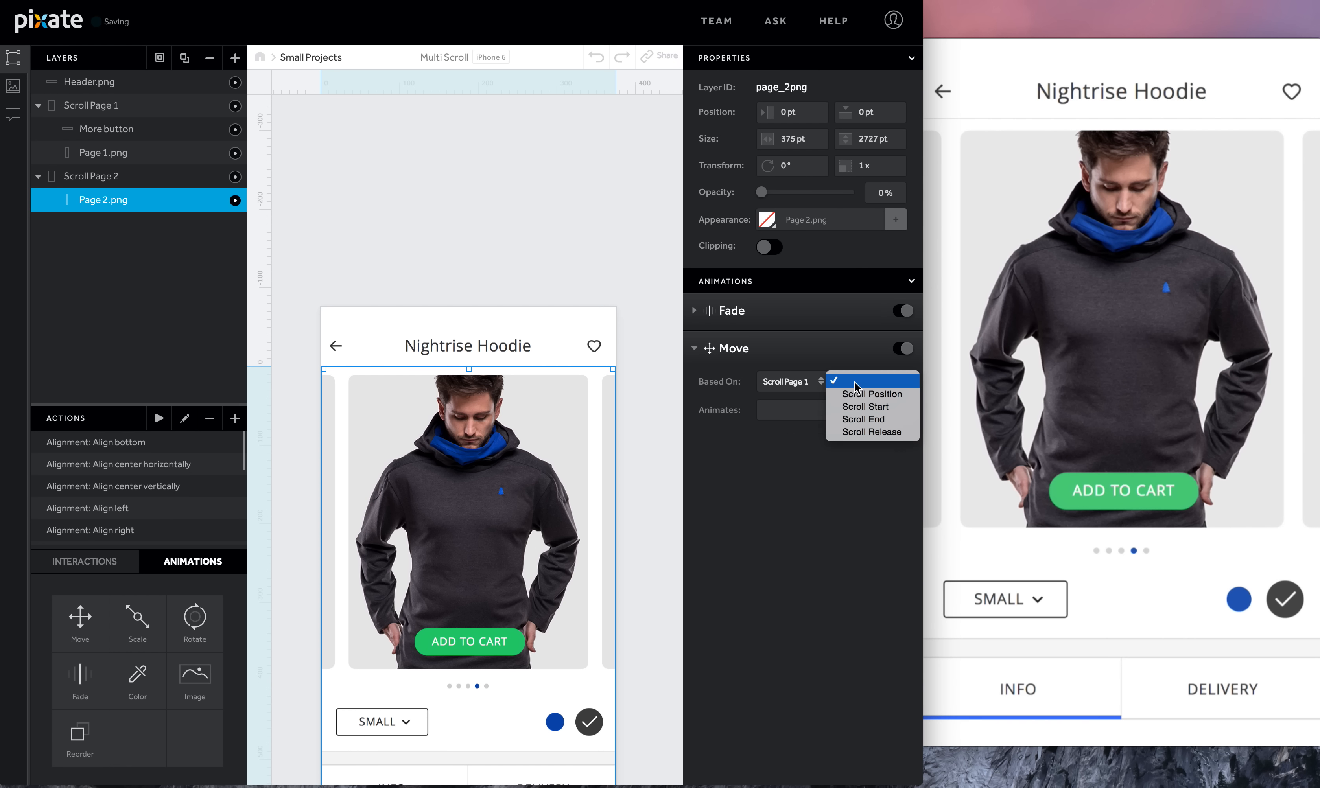
{"action": "left_click", "coordinate": [855, 394]}
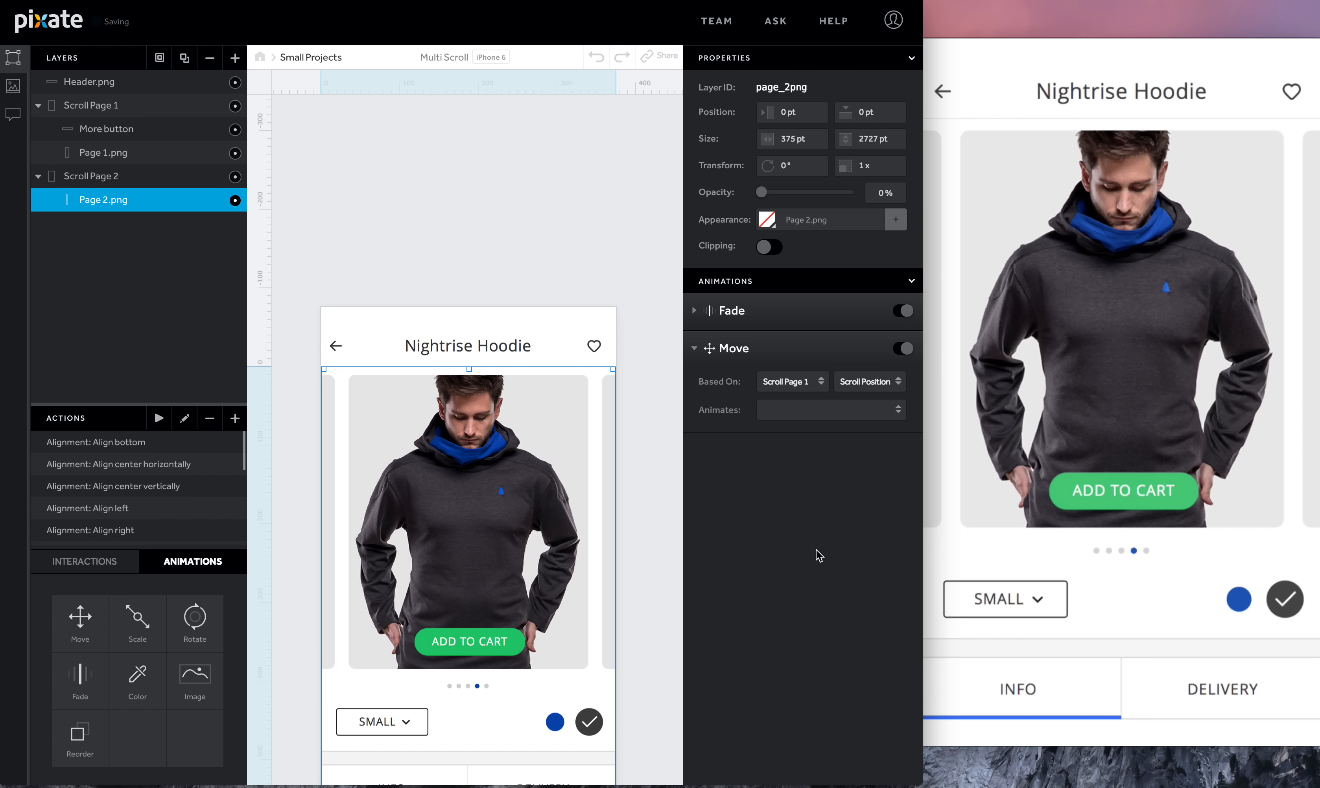
{"action": "left_click", "coordinate": [835, 414]}
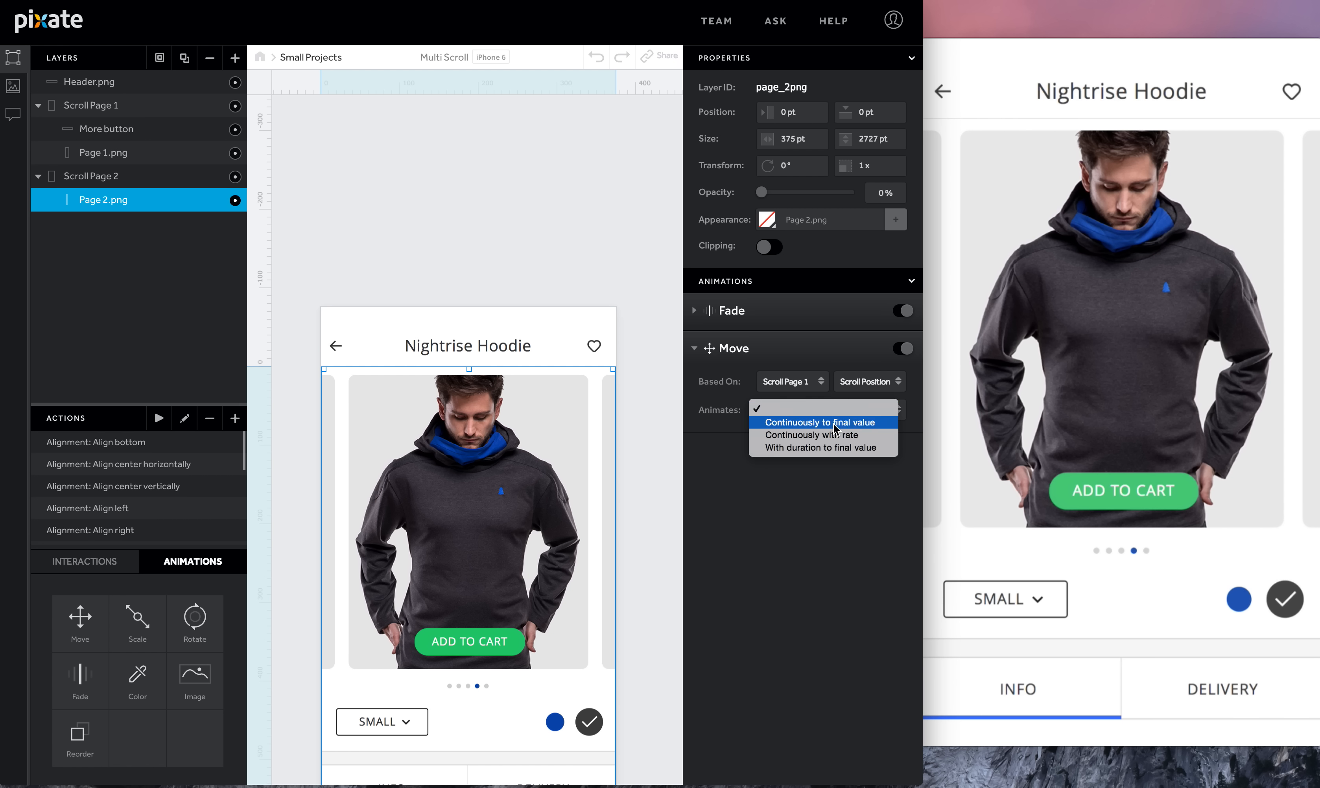
{"action": "left_click", "coordinate": [836, 427]}
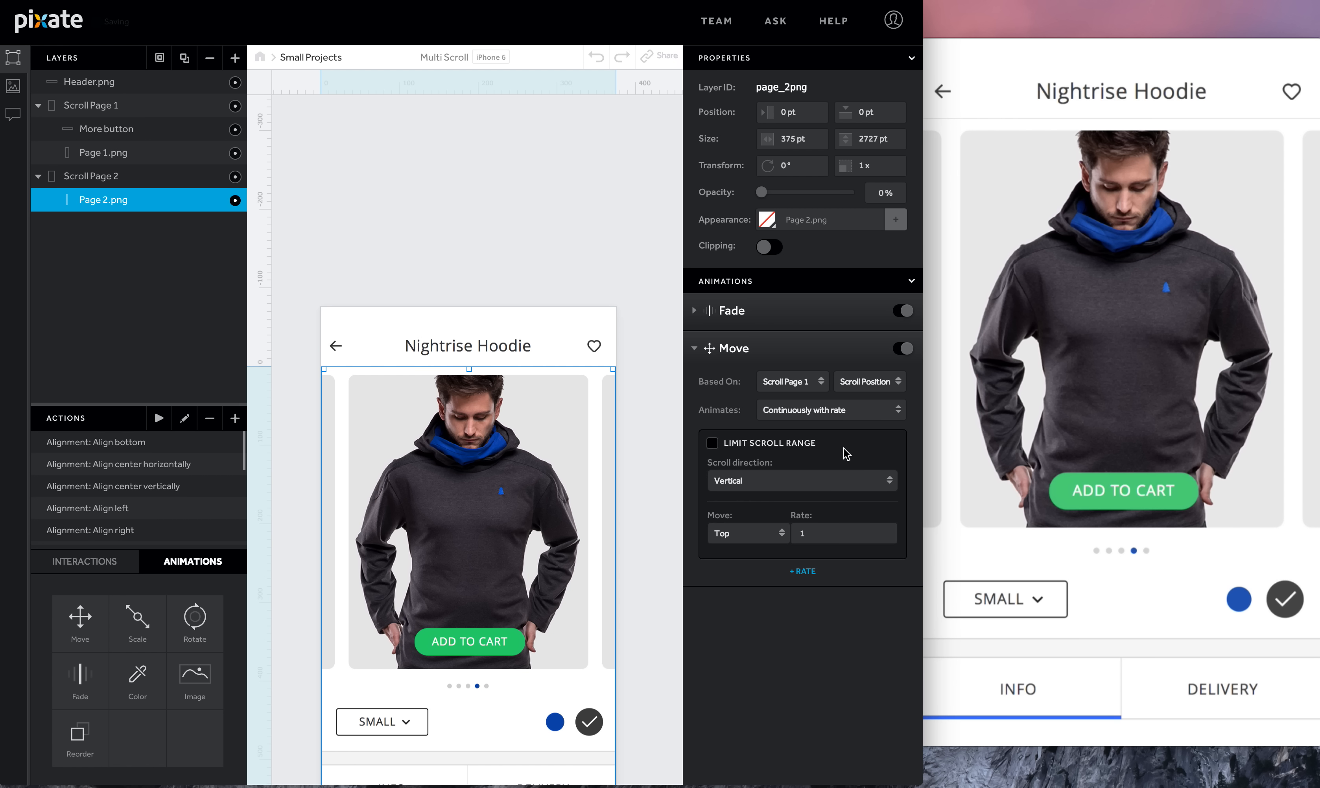
{"action": "left_click", "coordinate": [842, 530]}
{"action": "type", "text": "-1"}
{"action": "key", "text": "Return"}
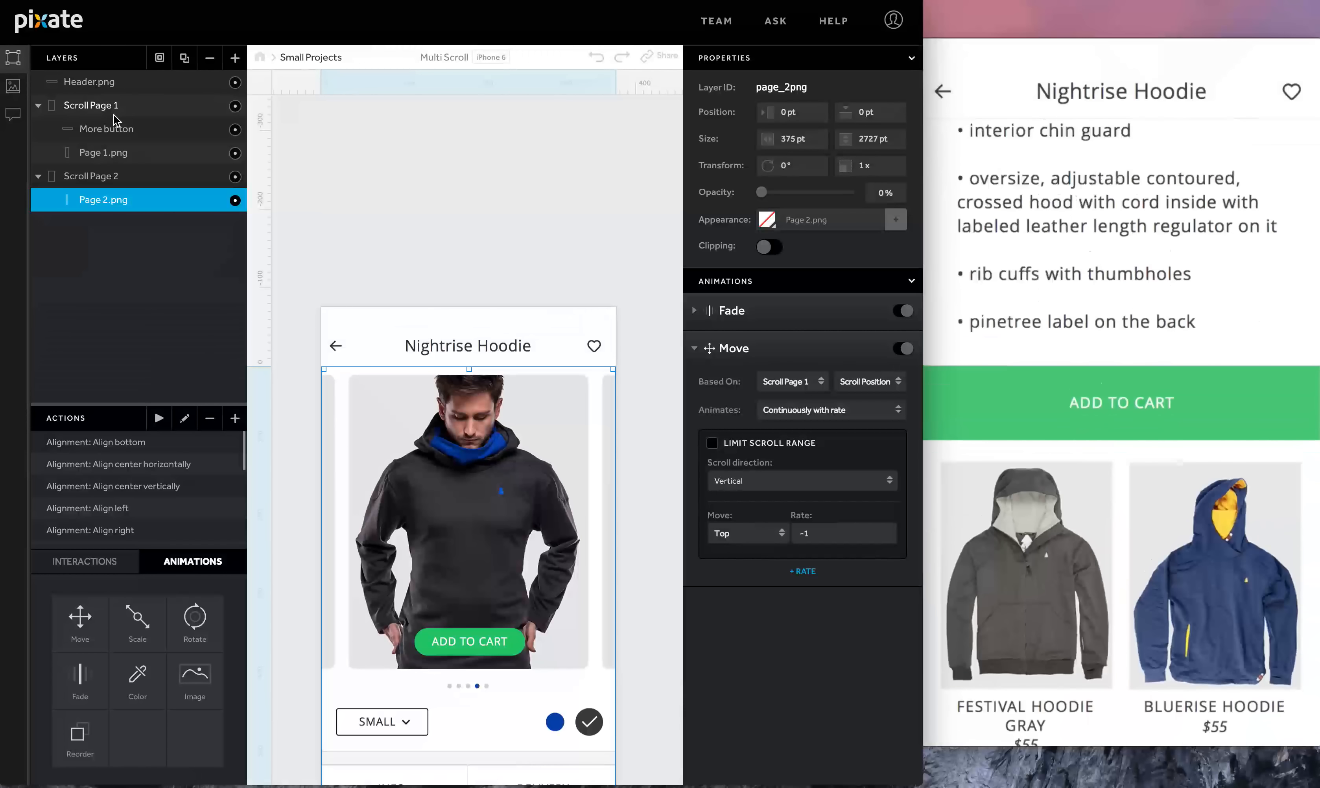
- Add a Reorder animation to Scroll Page 1 based on More button Tap with ordering set to Send To Back
{"action": "left_click", "coordinate": [140, 109]}
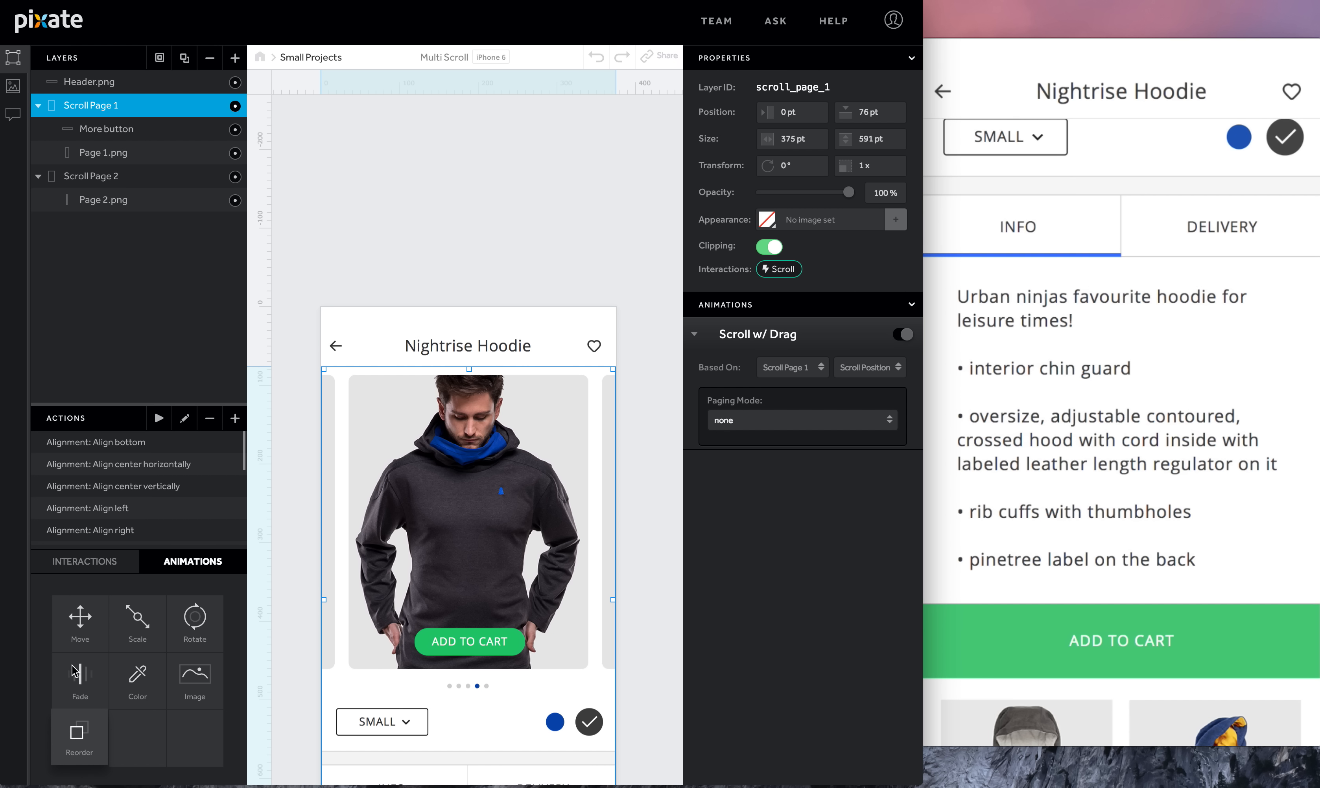
{"action": "left_click_drag", "start_coordinate": [75, 672], "coordinate": [89, 103]}
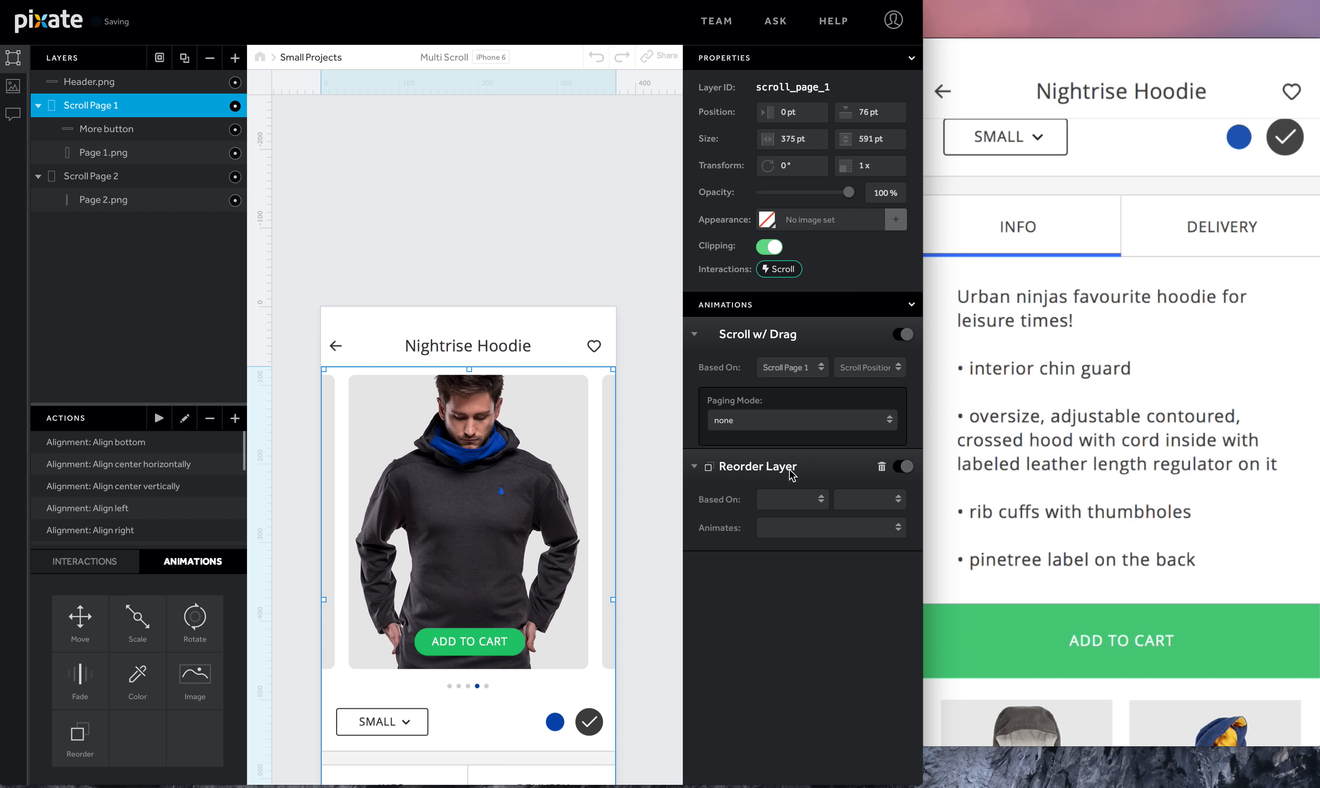
{"action": "left_click", "coordinate": [798, 499]}
{"action": "left_click", "coordinate": [801, 538]}
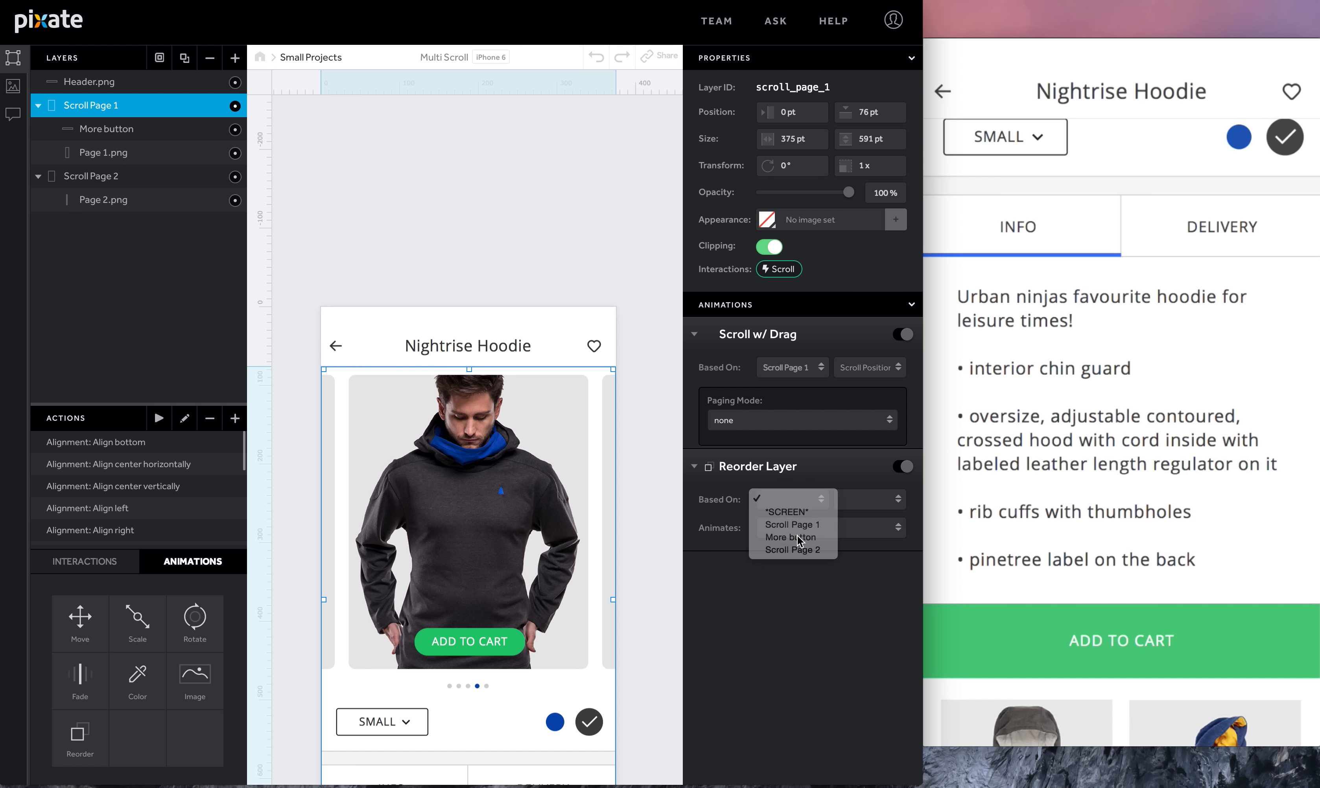
{"action": "left_click", "coordinate": [863, 504]}
{"action": "left_click", "coordinate": [857, 515]}
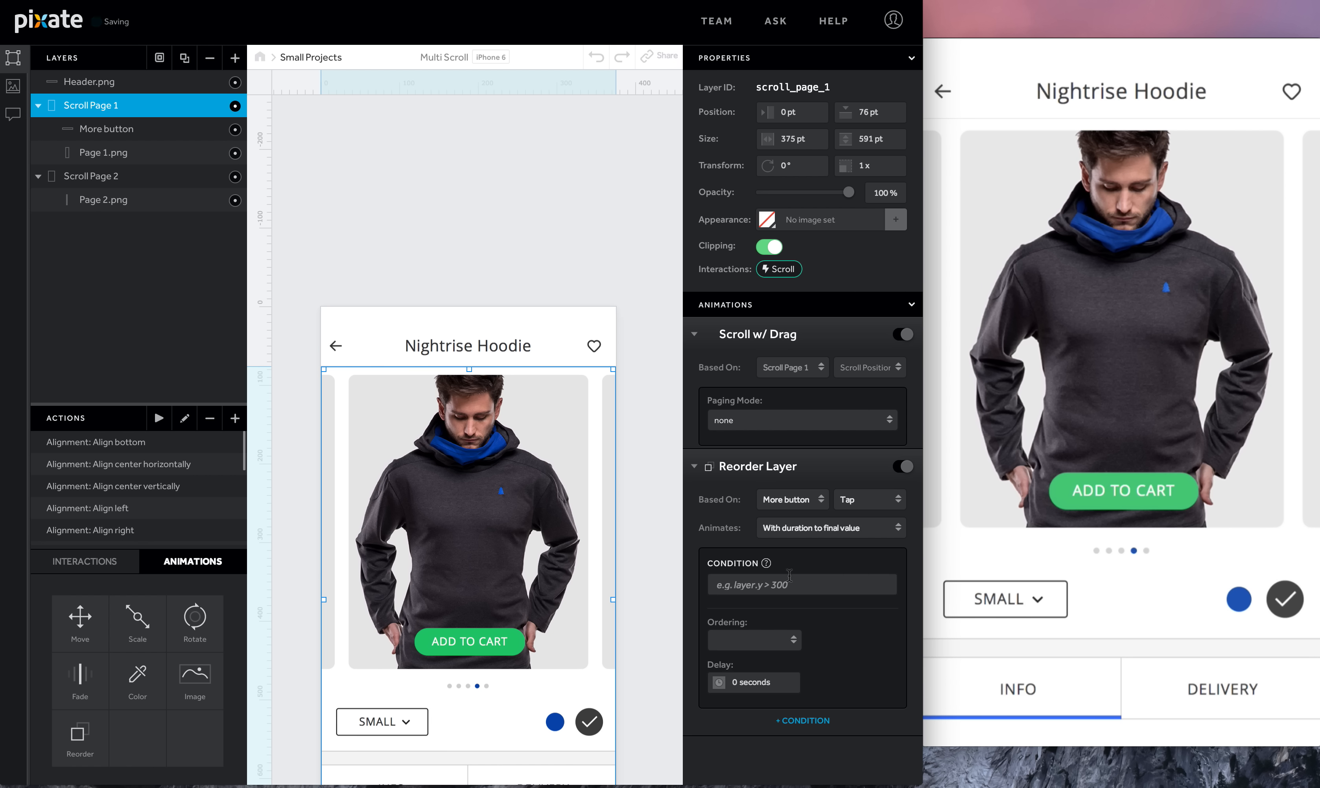
{"action": "left_click", "coordinate": [771, 643]}
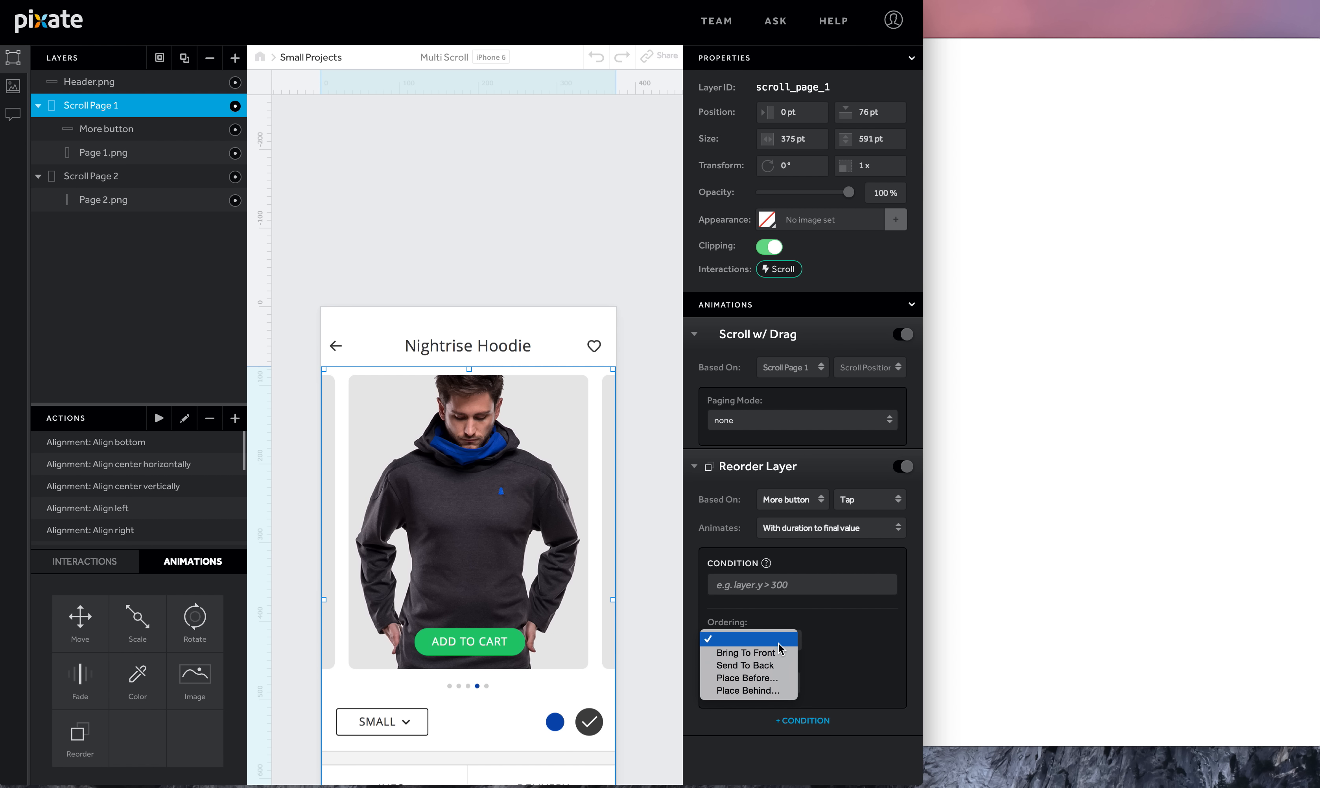
{"action": "left_click", "coordinate": [770, 667]}
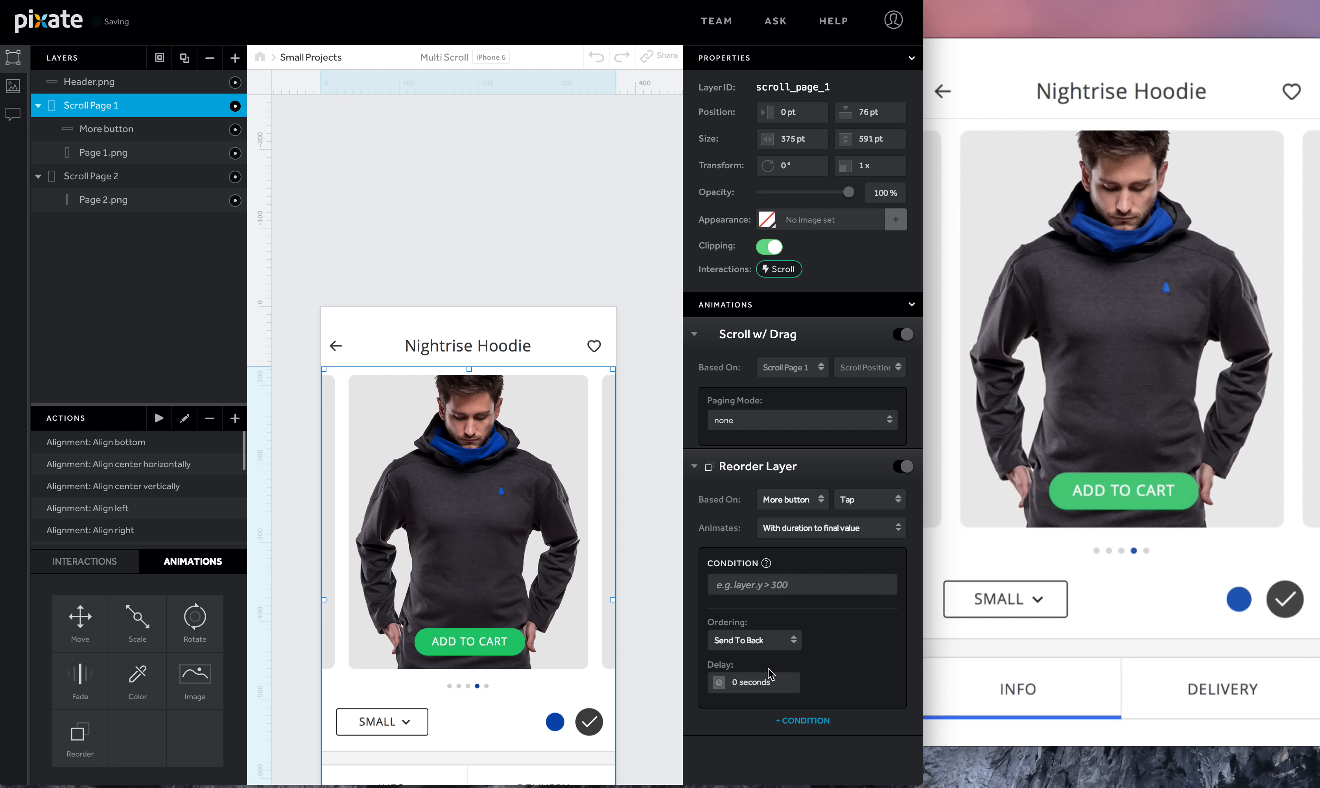